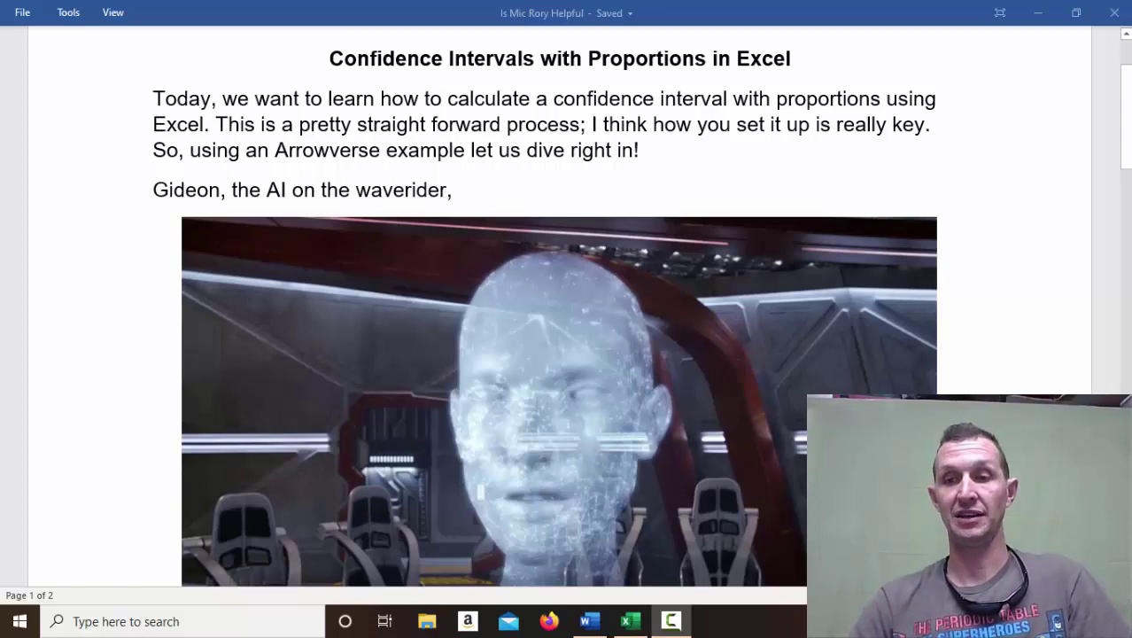
Scroll the Word document past the hologram image to the paragraph about Gideon's simulations.
click(1127, 181)
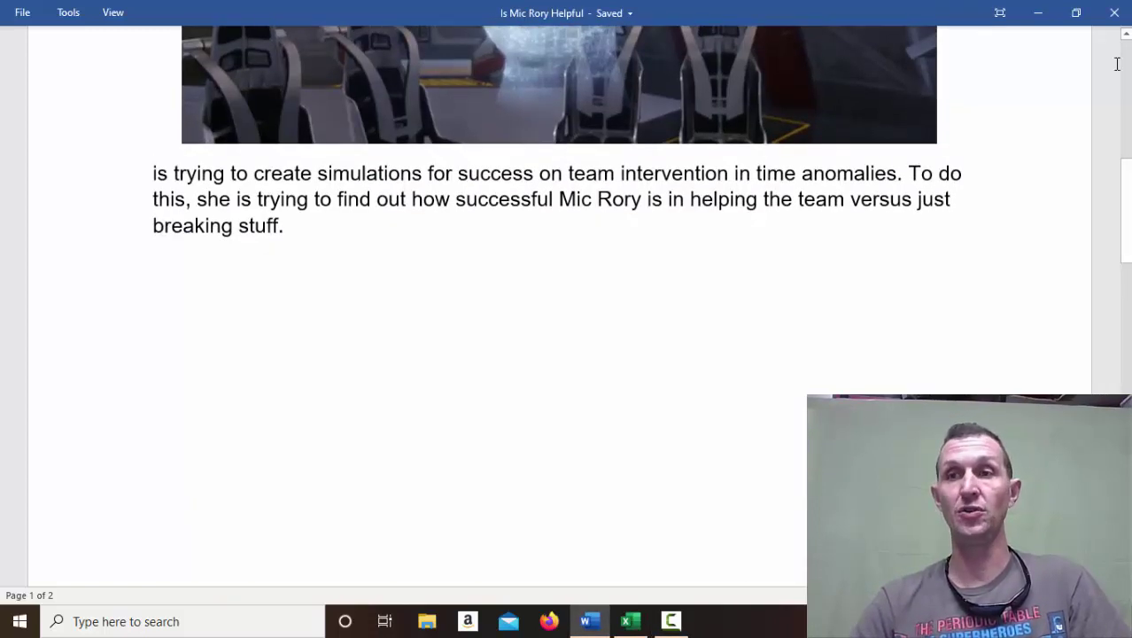
mouse_move(1126, 181)
mouse_down()
mouse_move(1126, 101)
mouse_move(1126, 185)
mouse_up()
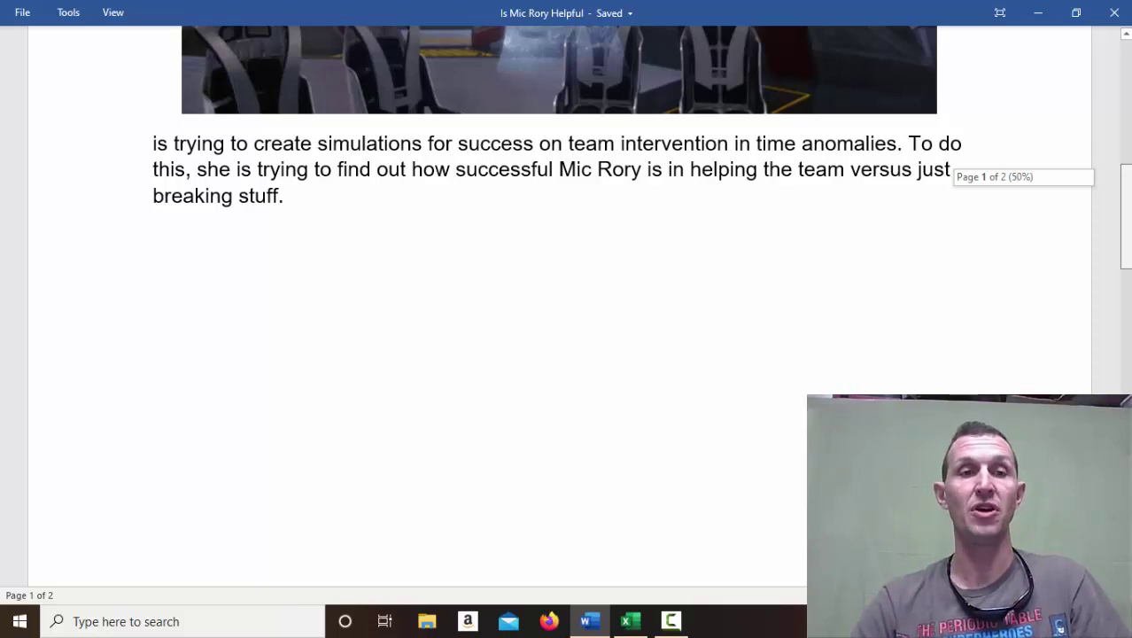
Scroll down to page 2 to show the 50-excursion question and Steps 1–3.
scroll(558, 309, down, 10)
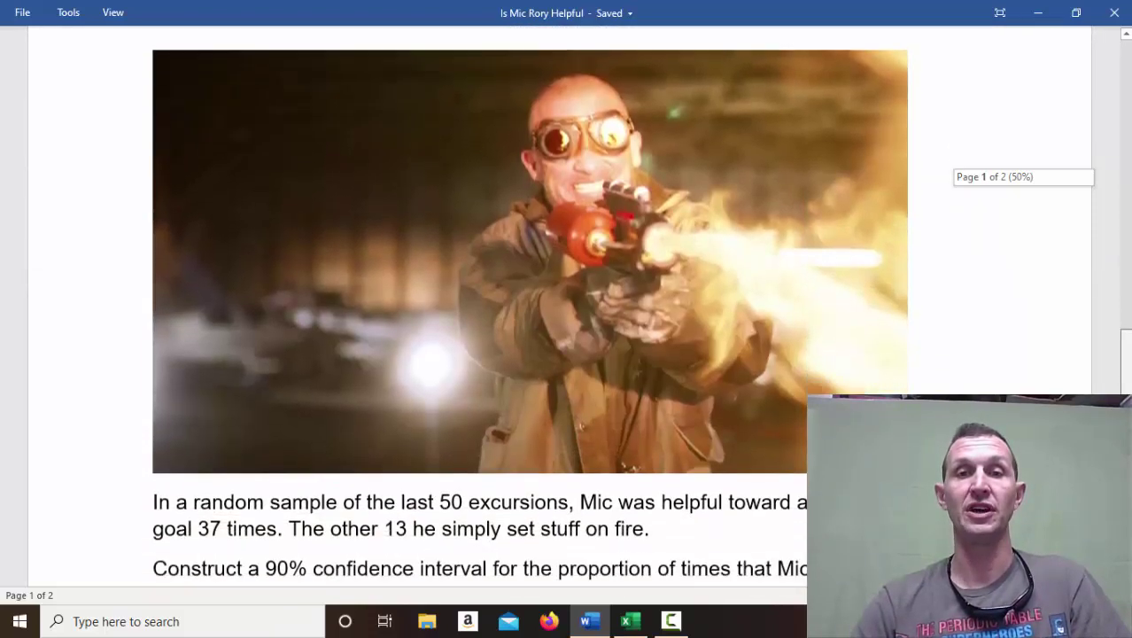
scroll(529, 310, down, 1)
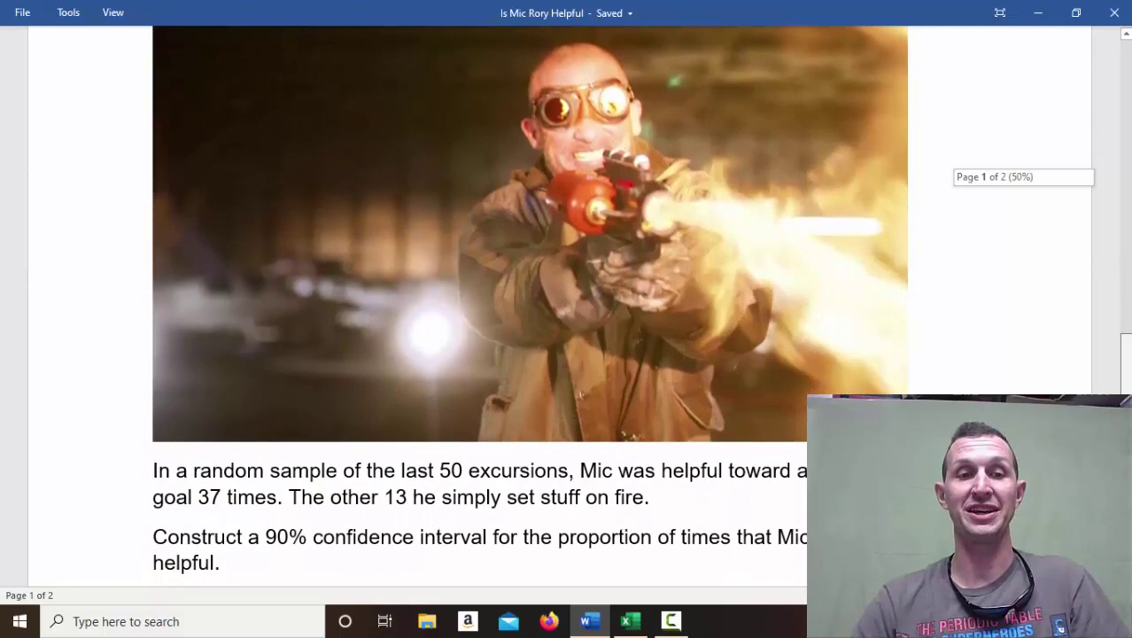
scroll(529, 310, down, 8)
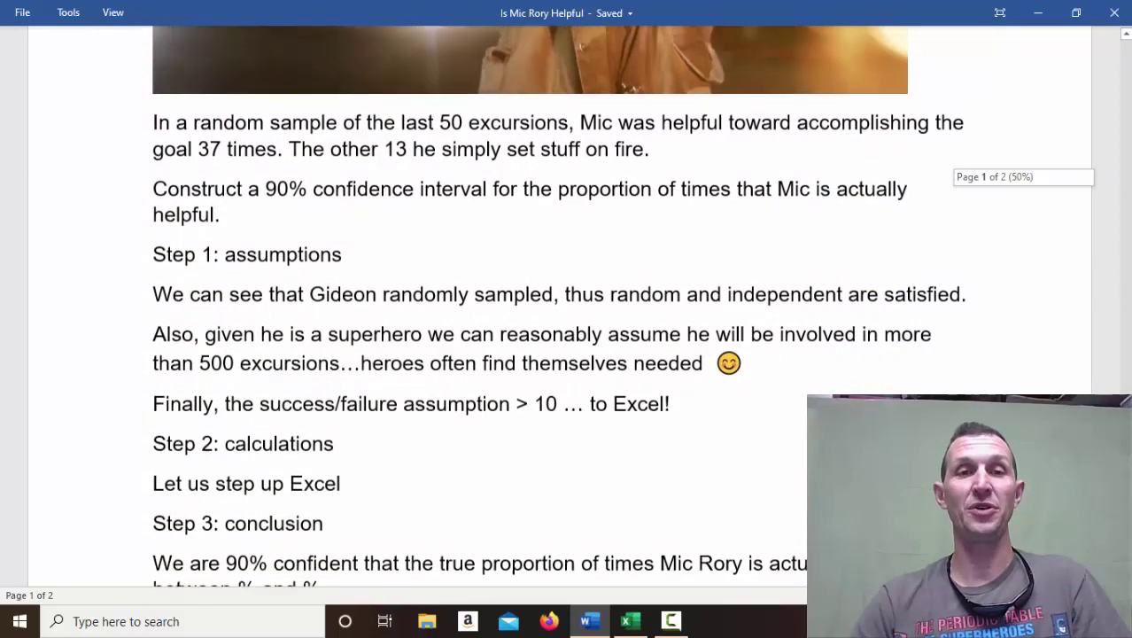
scroll(530, 310, down, 1)
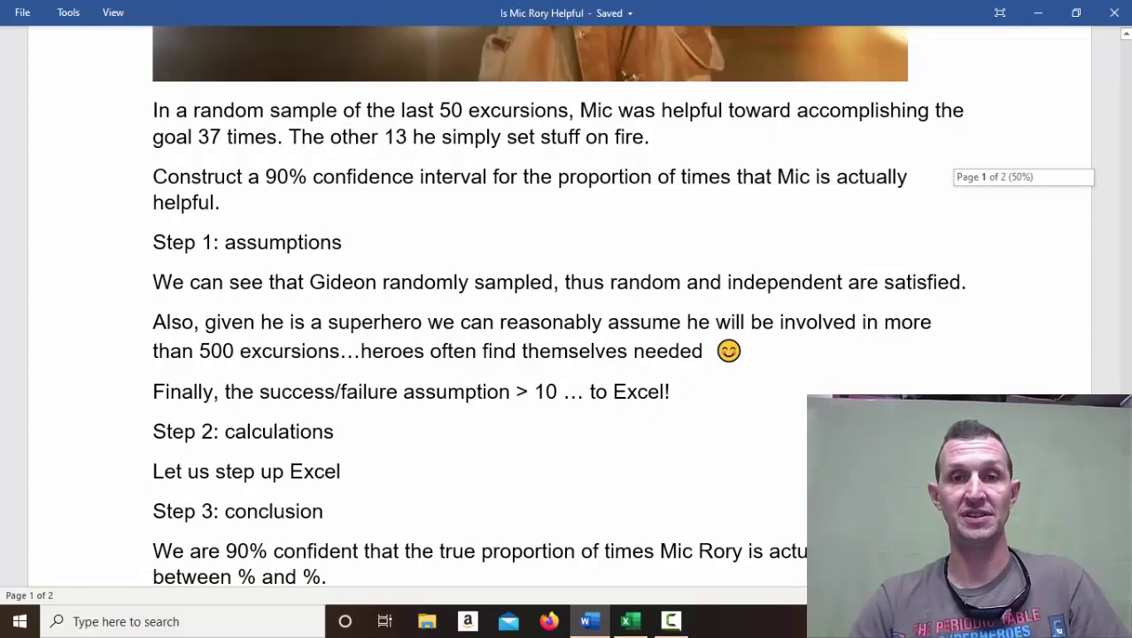
mouse_move(1124, 328)
mouse_down()
mouse_move(1124, 236)
mouse_move(1123, 348)
mouse_move(1123, 334)
mouse_up()
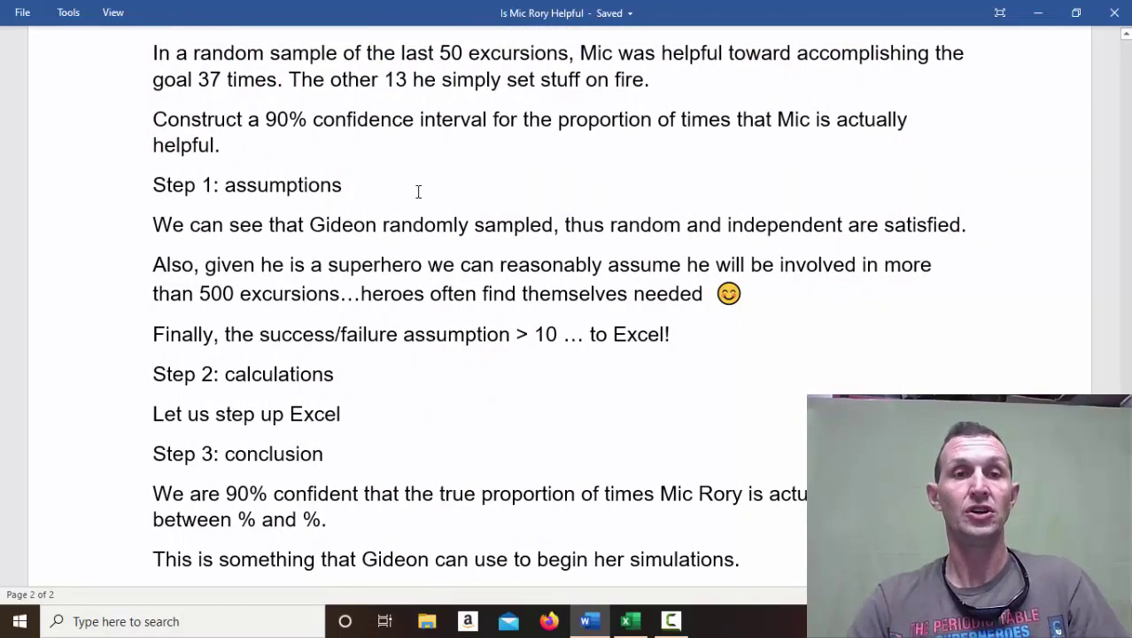
Highlight the random-sampling, independence, superhero and more-than-500-excursions assumption sentences while explaining them.
drag(227, 185, 345, 185)
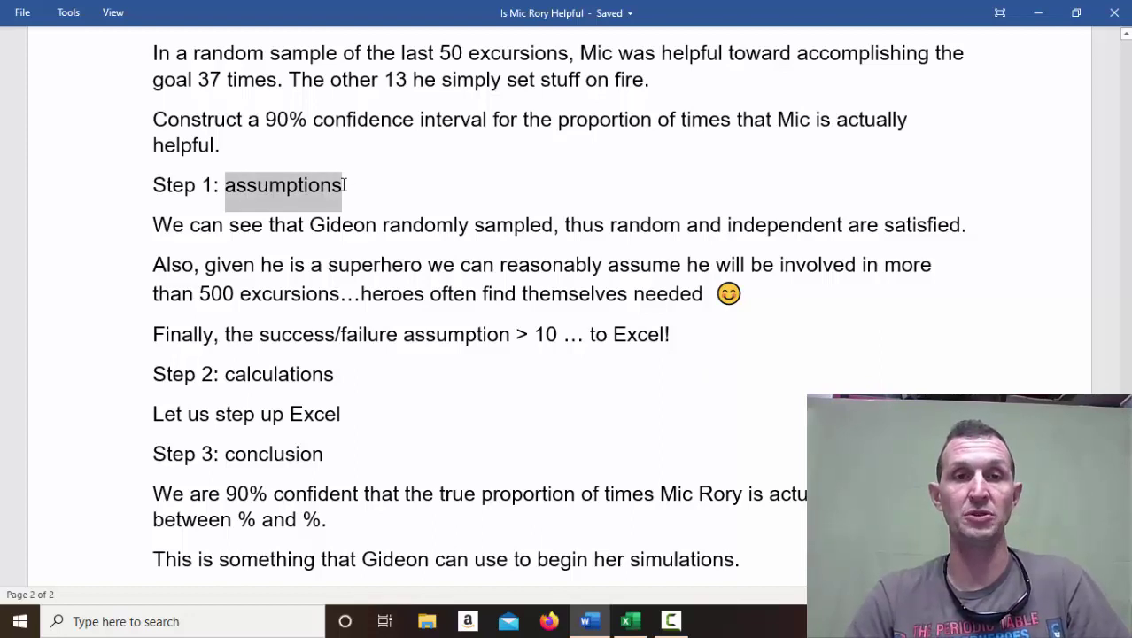
drag(154, 224, 542, 234)
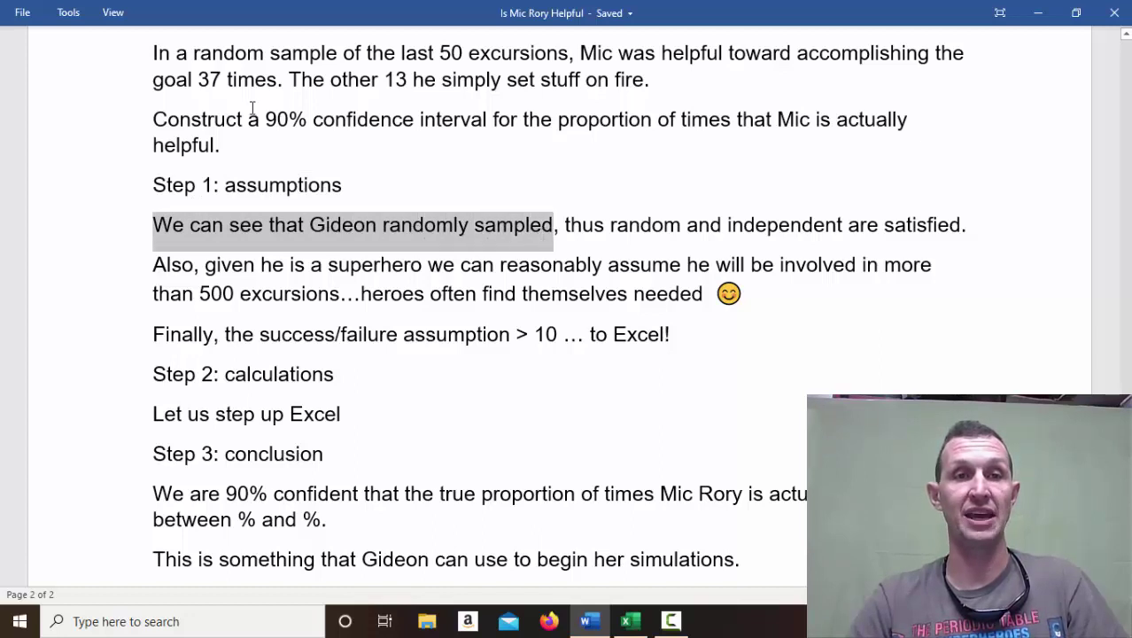
drag(194, 54, 556, 56)
drag(566, 222, 682, 223)
drag(755, 227, 944, 215)
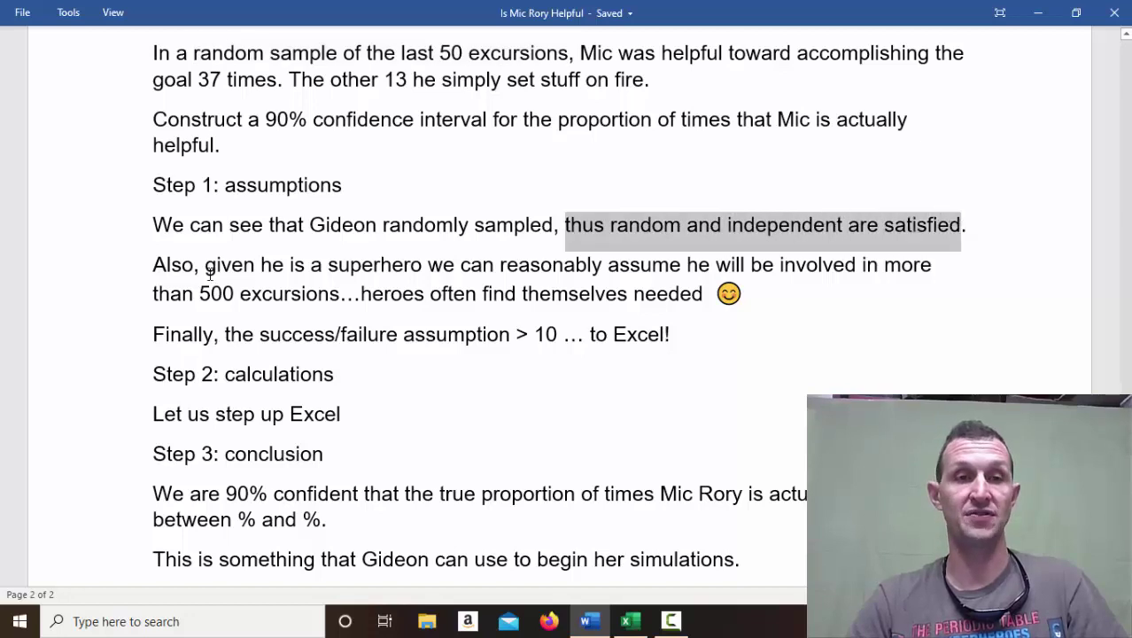
drag(156, 263, 939, 264)
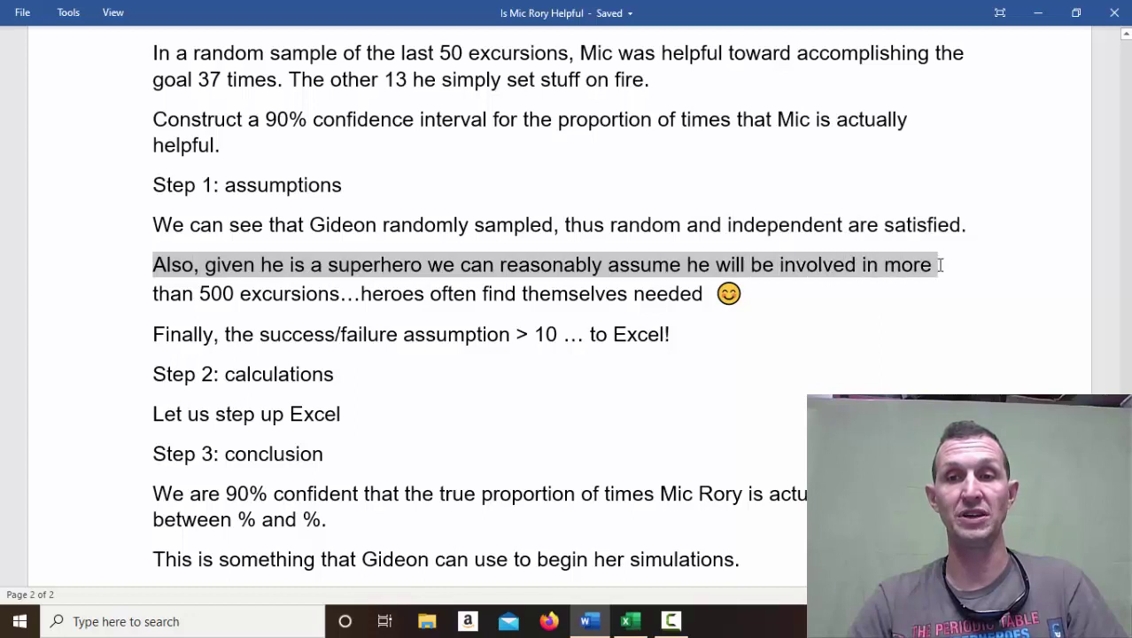
drag(158, 292, 742, 298)
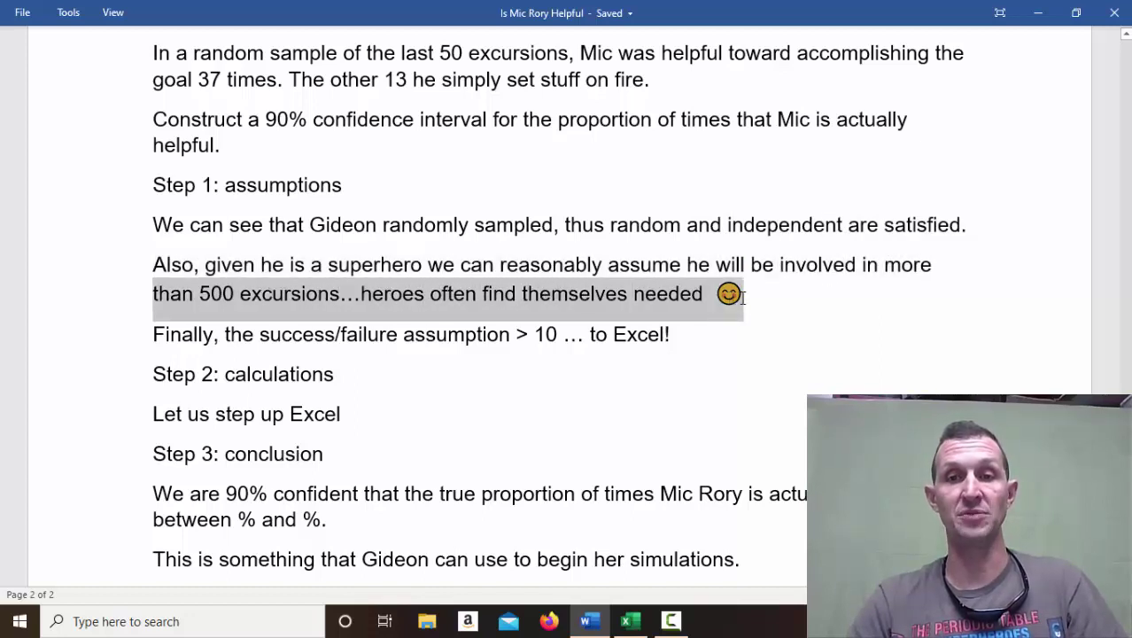
click(430, 298)
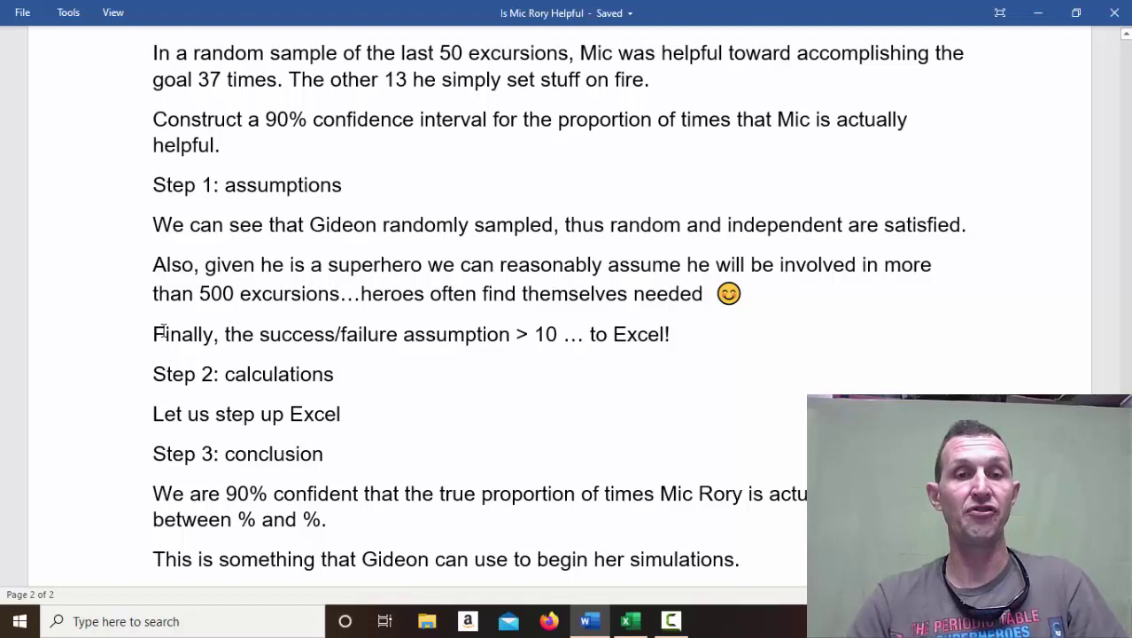
Highlight the success/failure assumption and the hand-off to Excel, then deselect.
drag(155, 333, 564, 334)
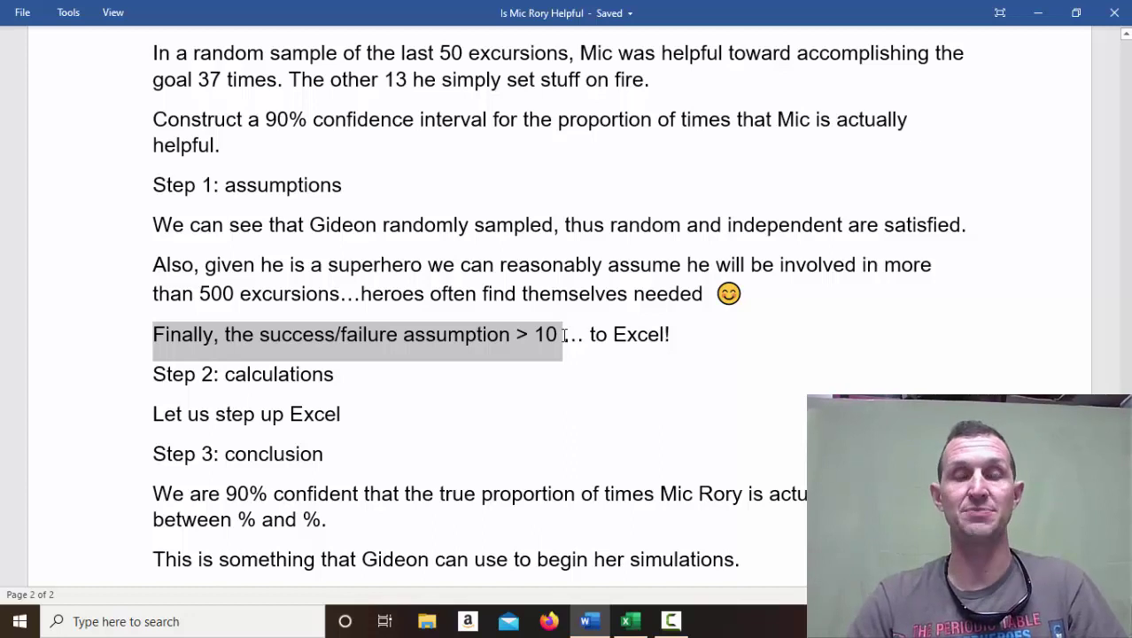
drag(565, 335, 675, 331)
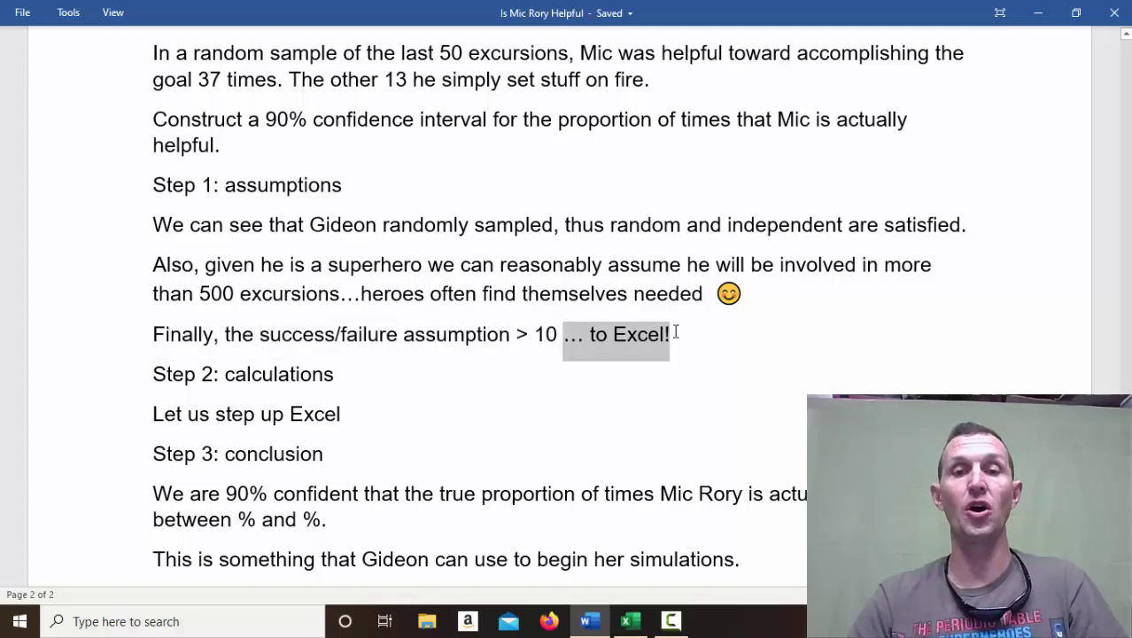
click(675, 331)
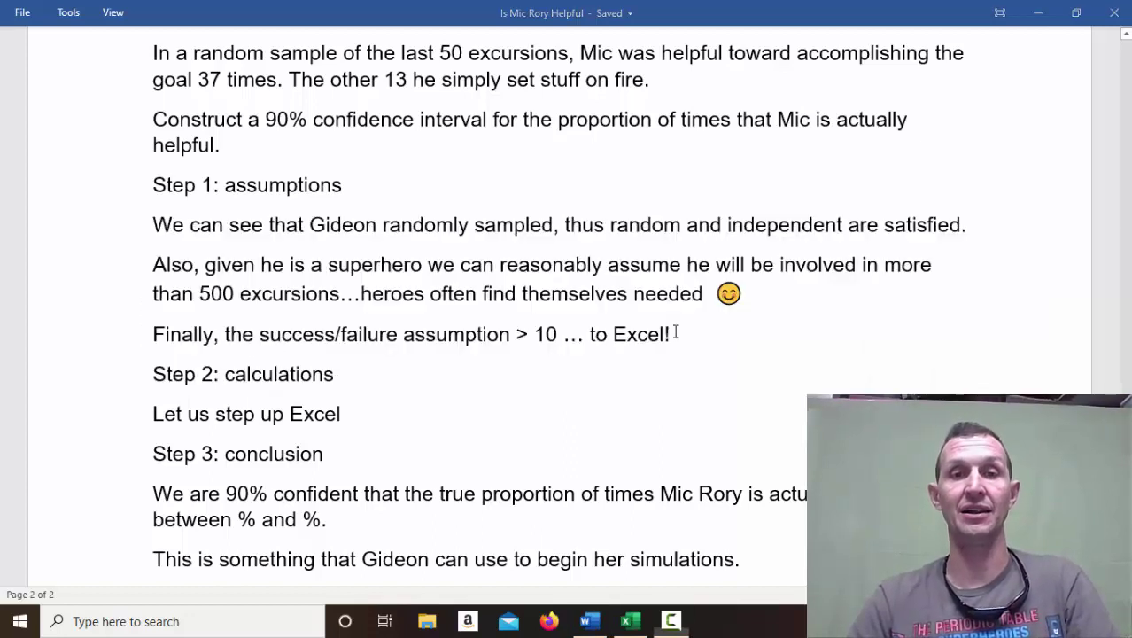
Switch to Excel and review the success count 37 and the empty failure cell.
key(alt+Tab)
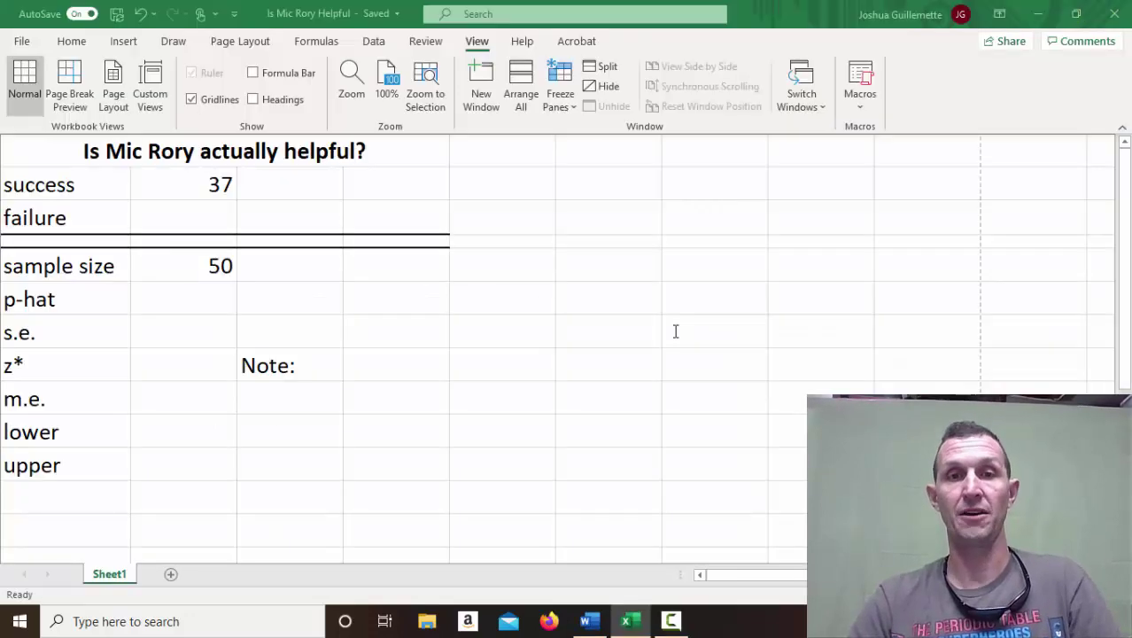
drag(66, 192, 217, 184)
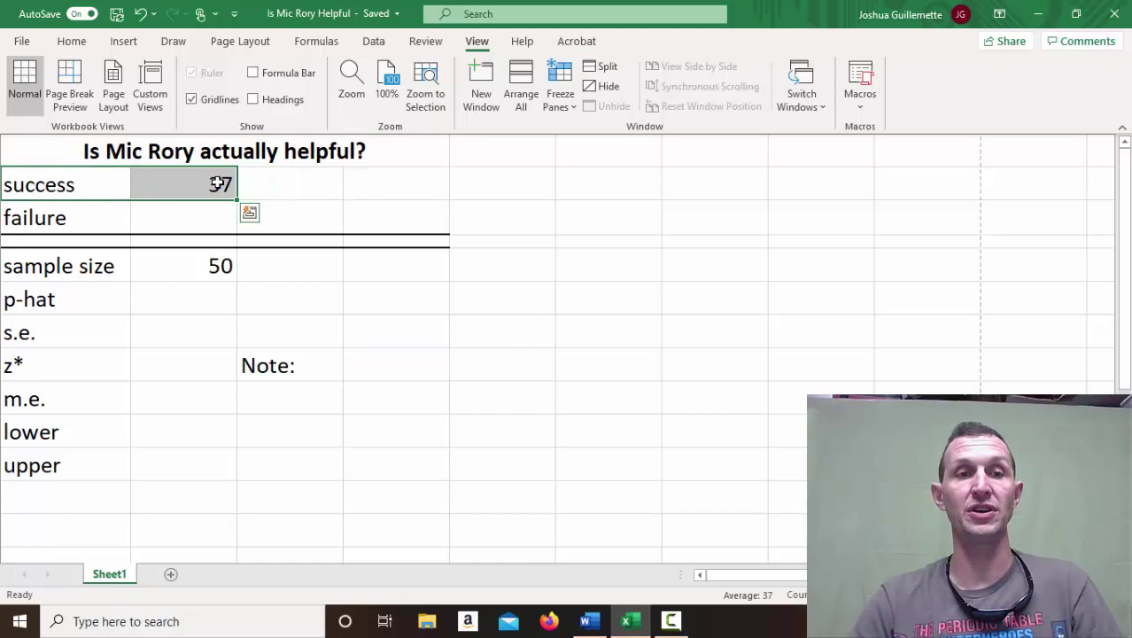
click(209, 214)
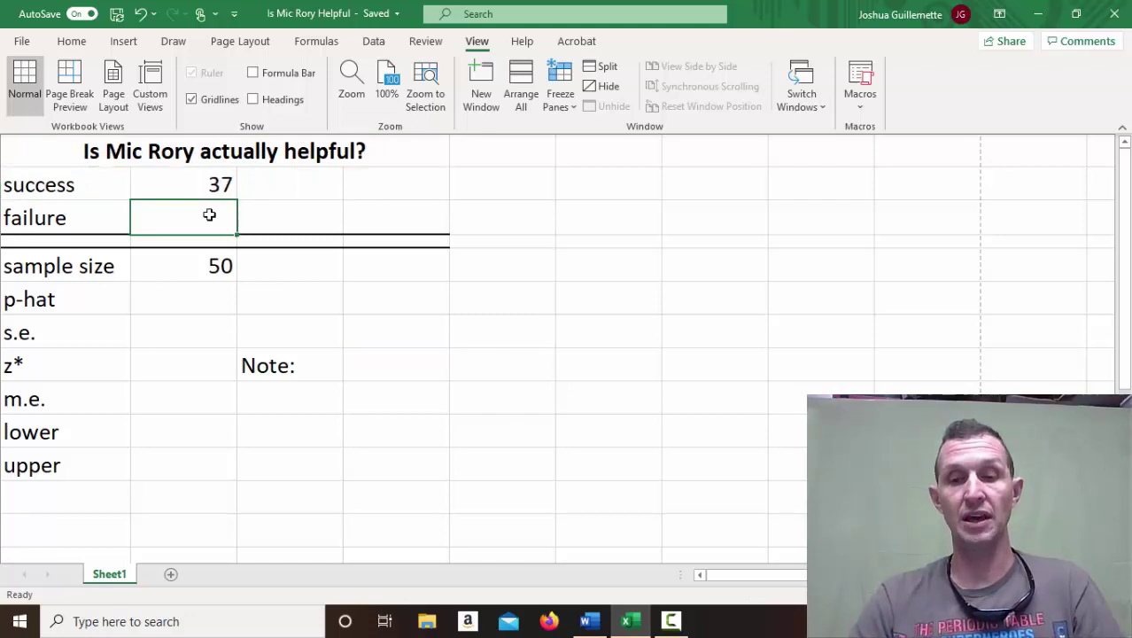
click(209, 184)
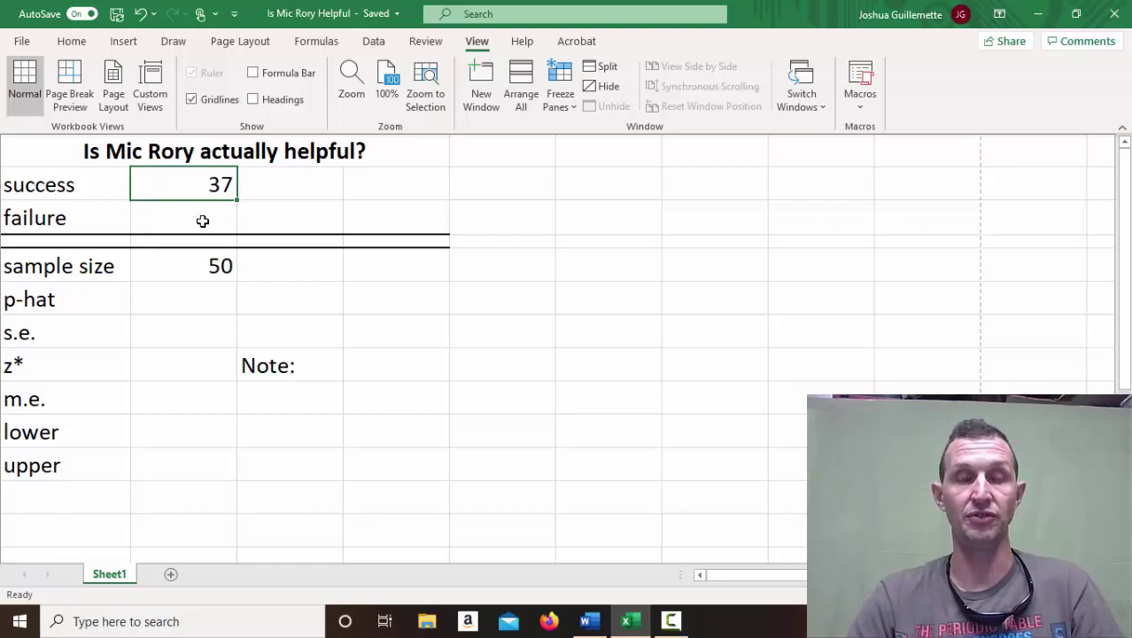
Enter the note 'NOTE: no n*p' beside the success count 37.
click(305, 186)
text(NOTE: )
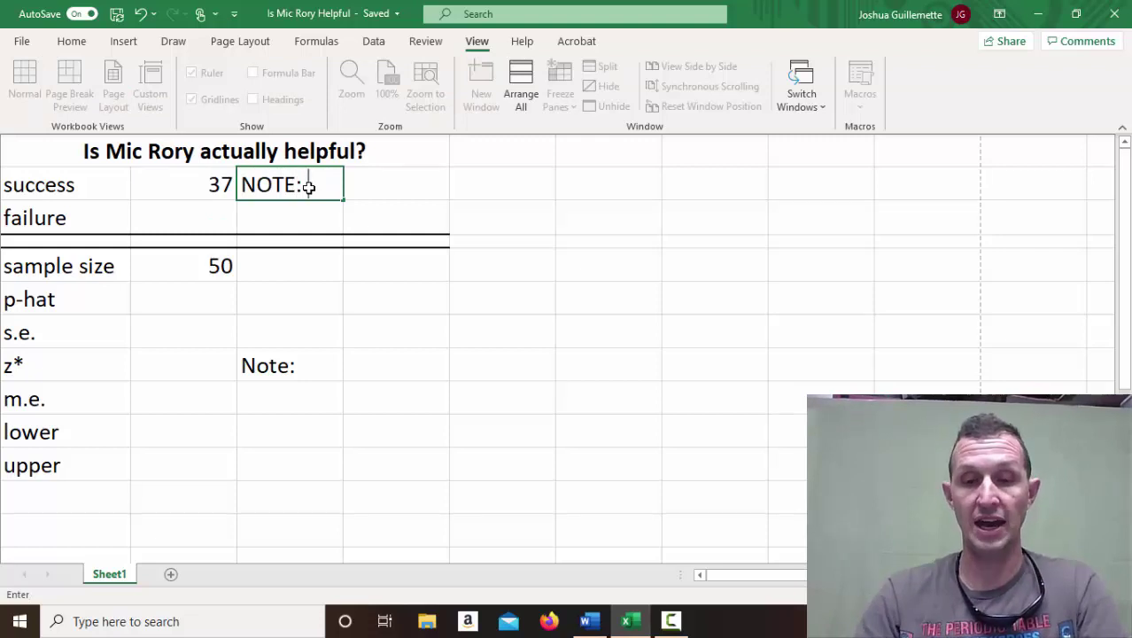
text(n*)
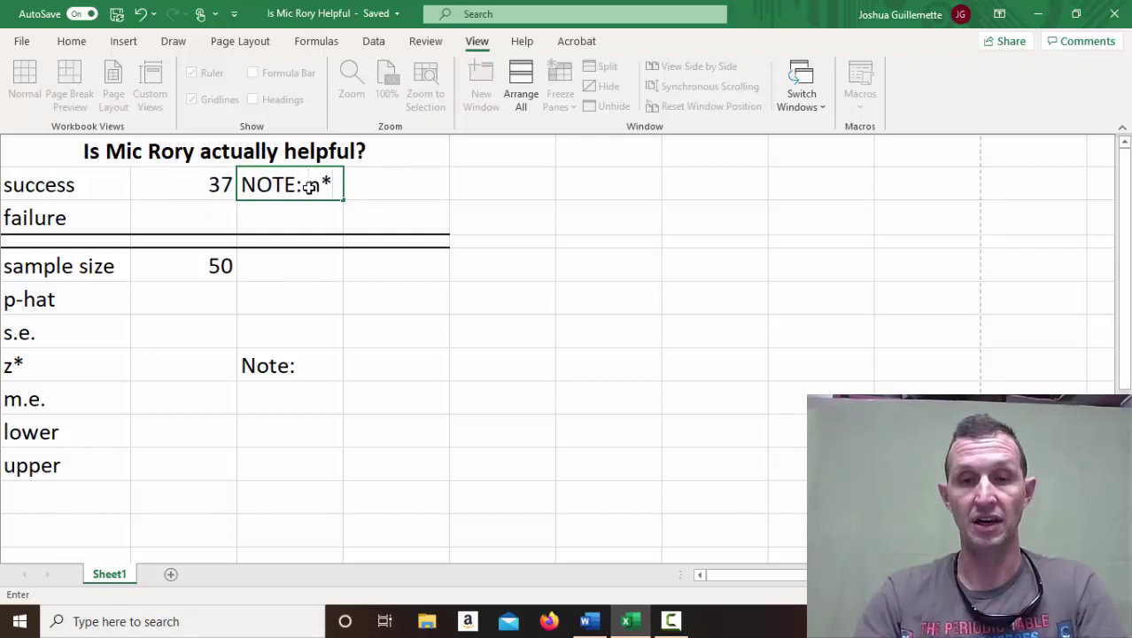
text(p)
key(BackSpace)
key(BackSpace)
key(BackSpace)
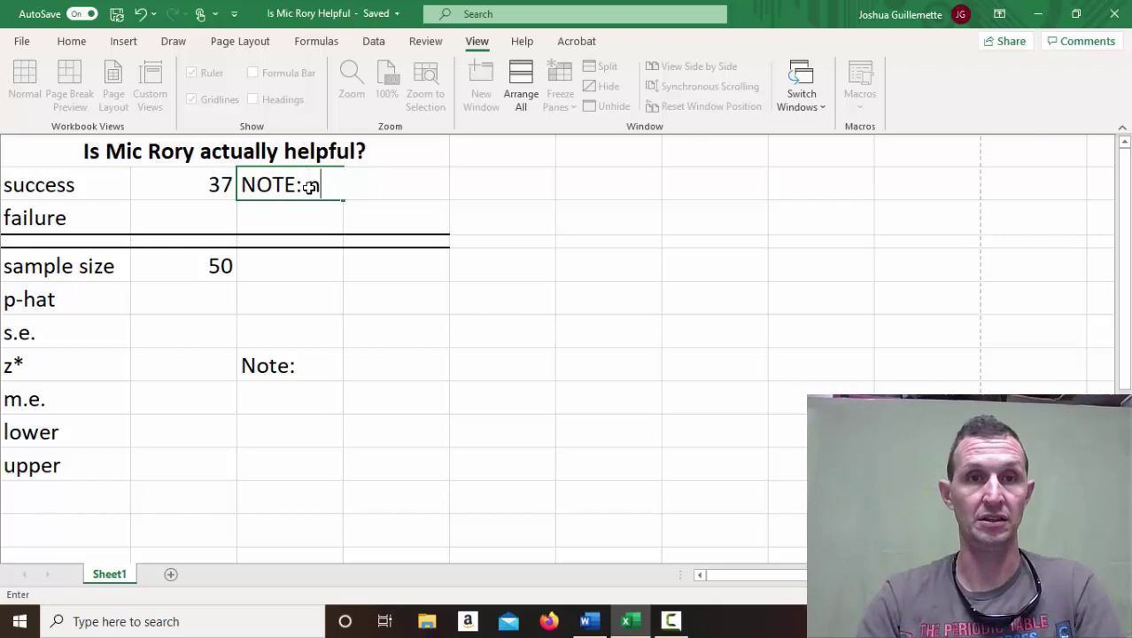
text(no n*p)
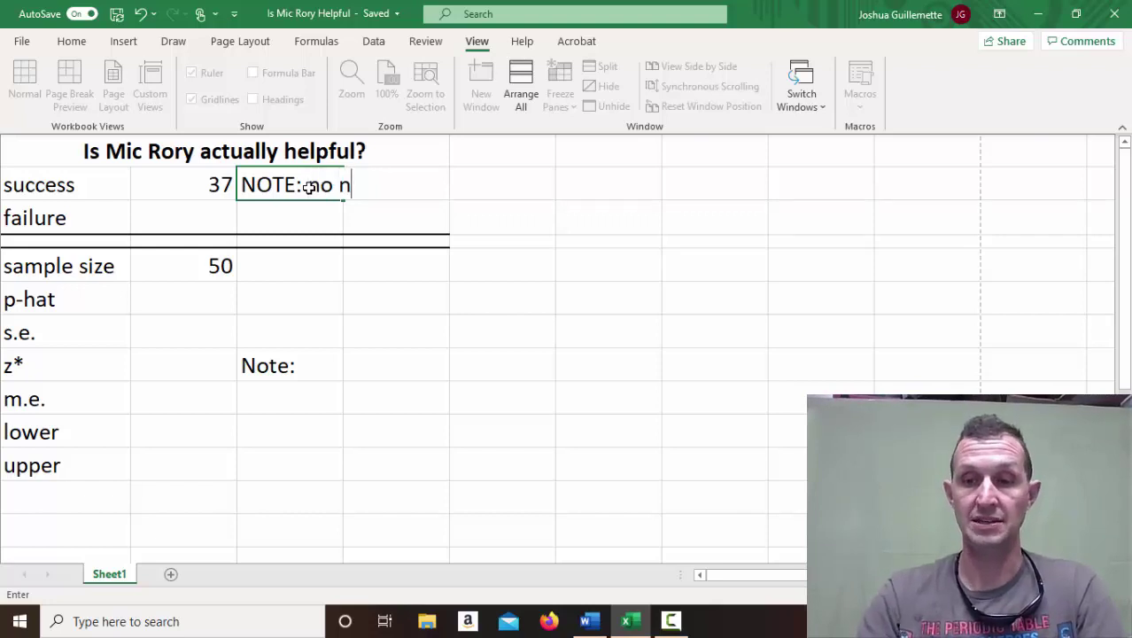
key(Return)
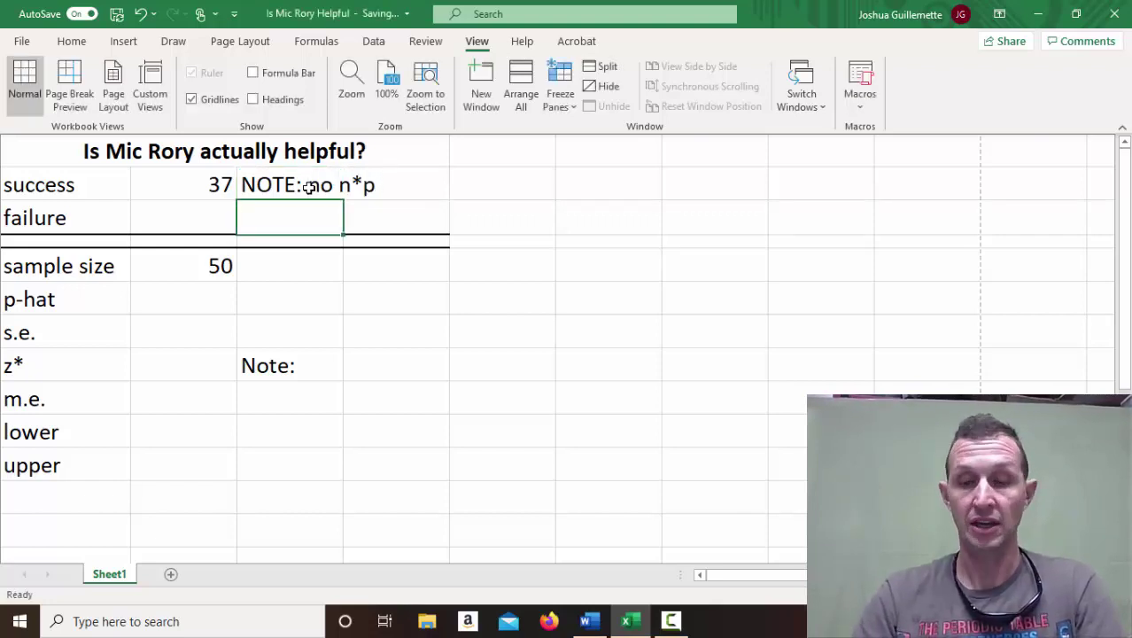
Compute the failure count with =50-37, giving 13.
key(Left)
text(=)
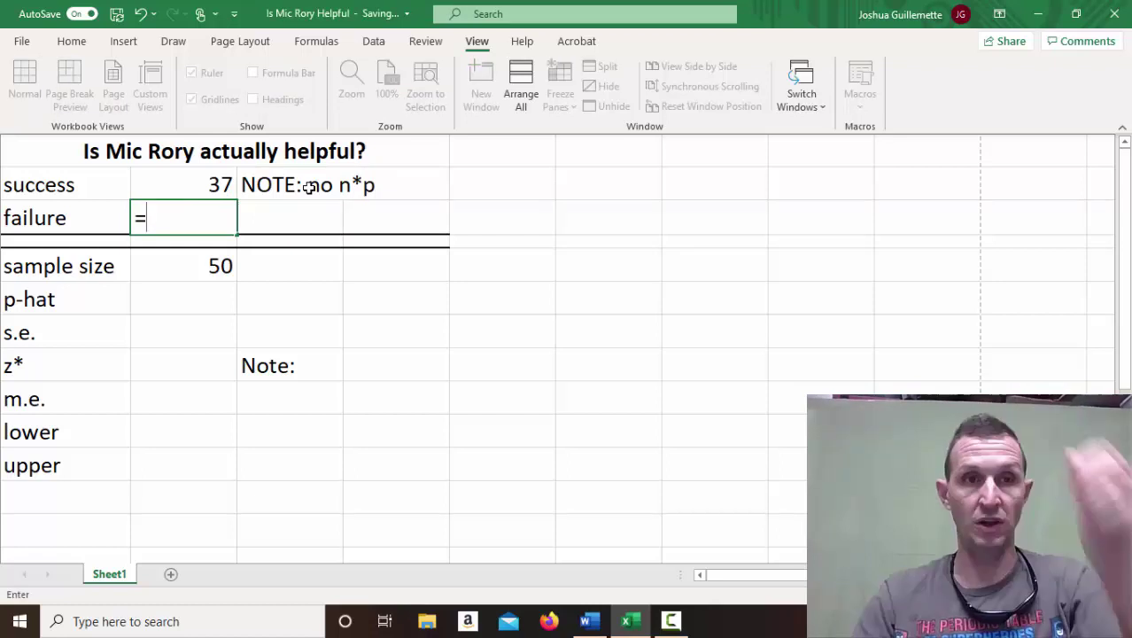
text(50)
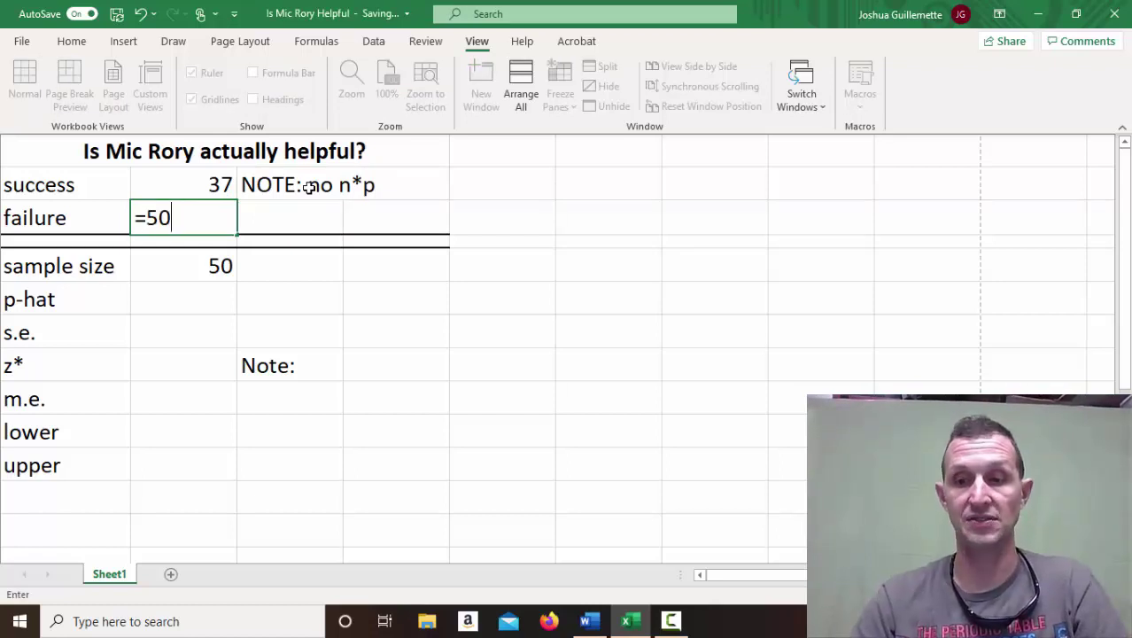
text(-37)
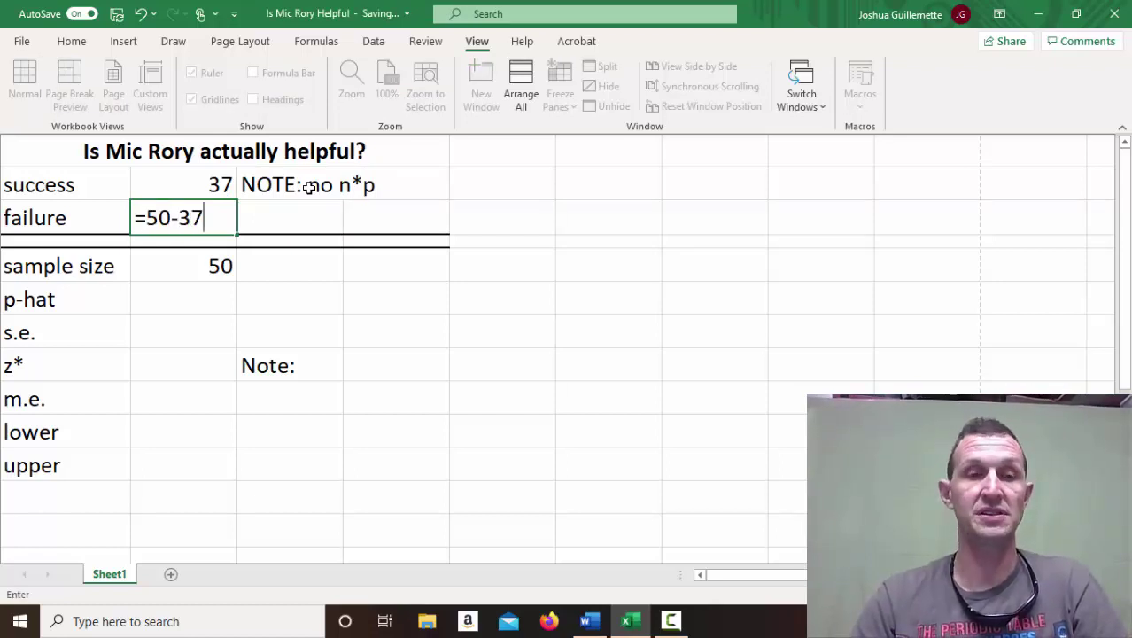
key(Return)
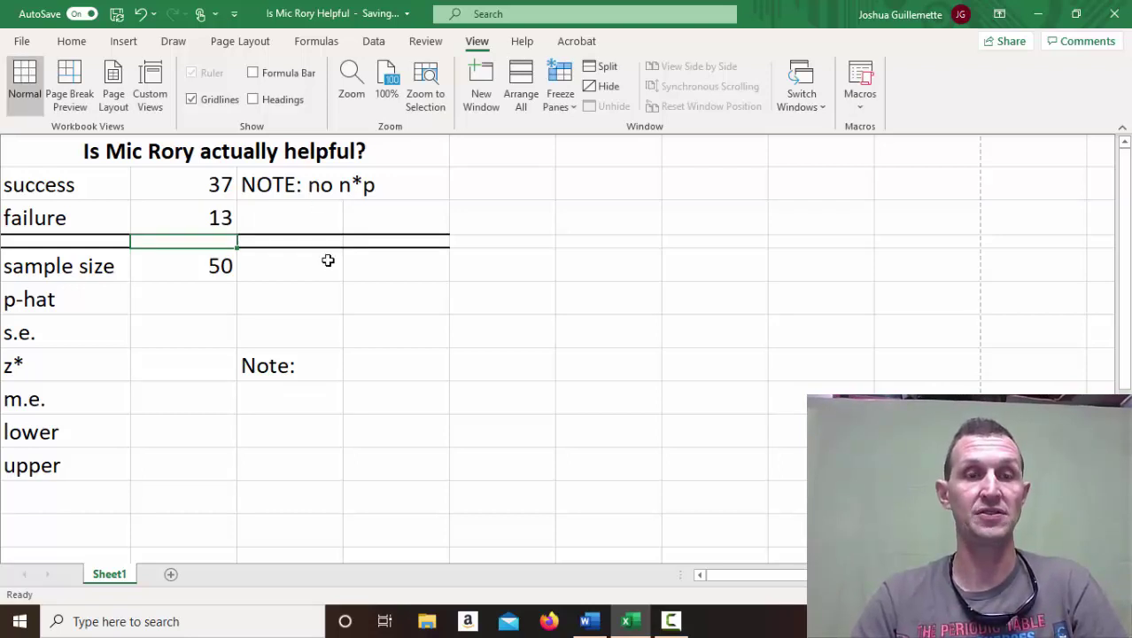
drag(200, 190, 195, 213)
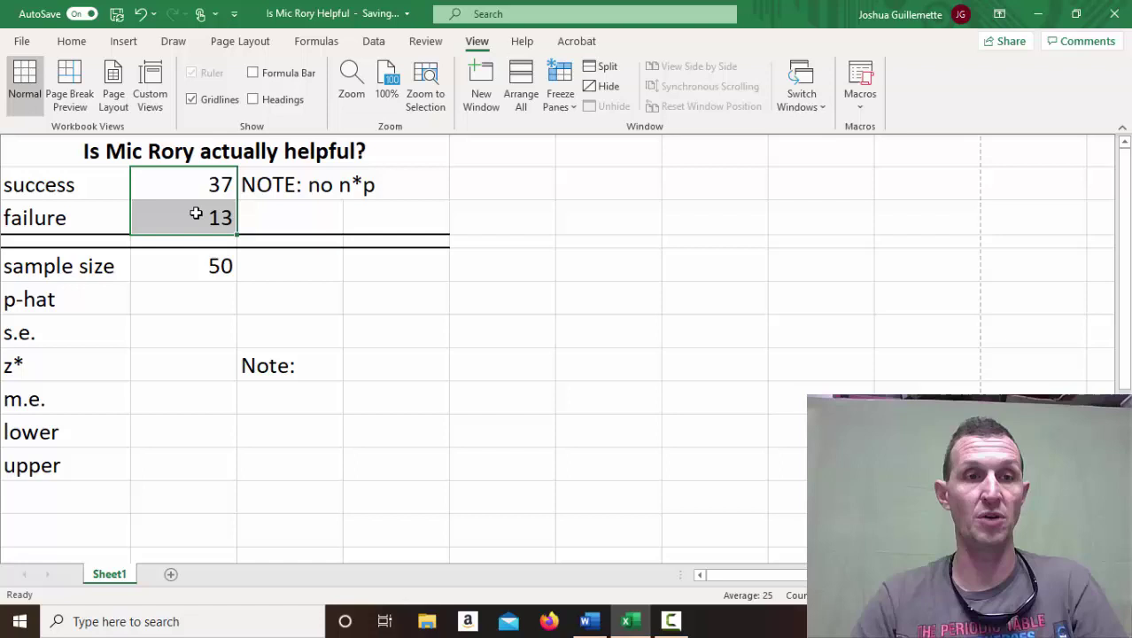
click(191, 261)
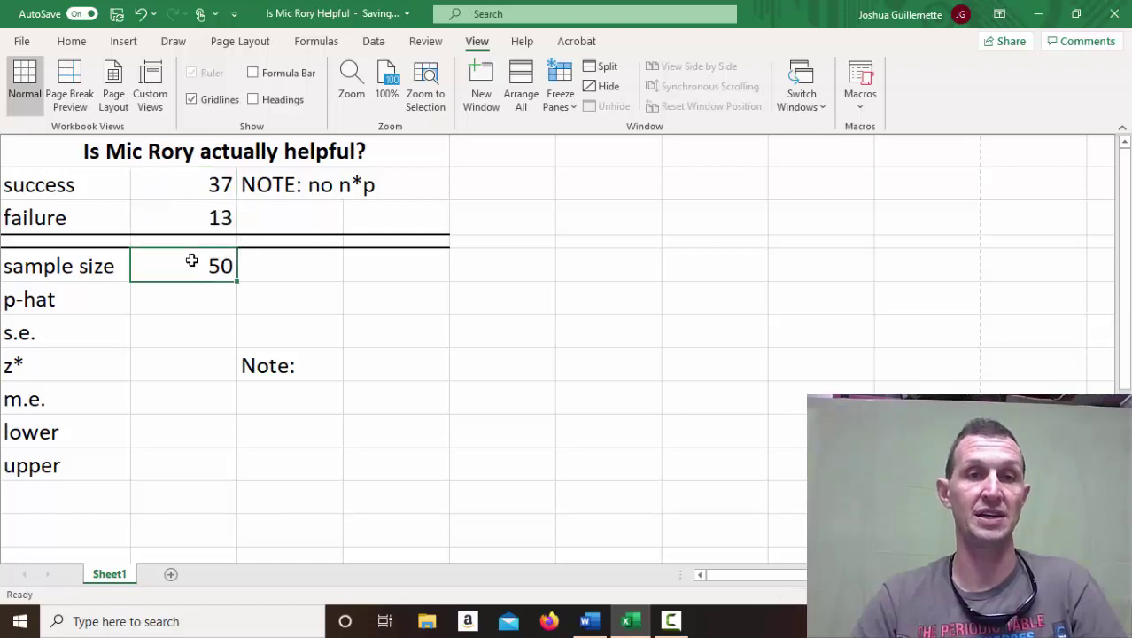
Type 'yes' beside the failure count and switch back to Word.
click(288, 218)
text(yes)
key(Return)
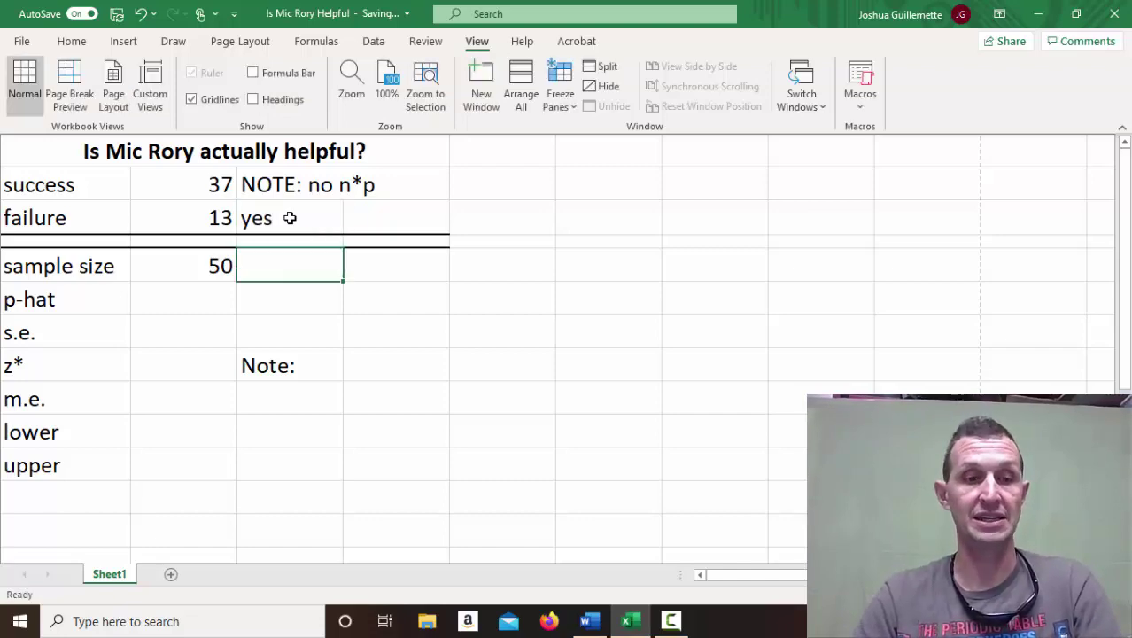
key(alt+Tab)
key(alt+Tab)
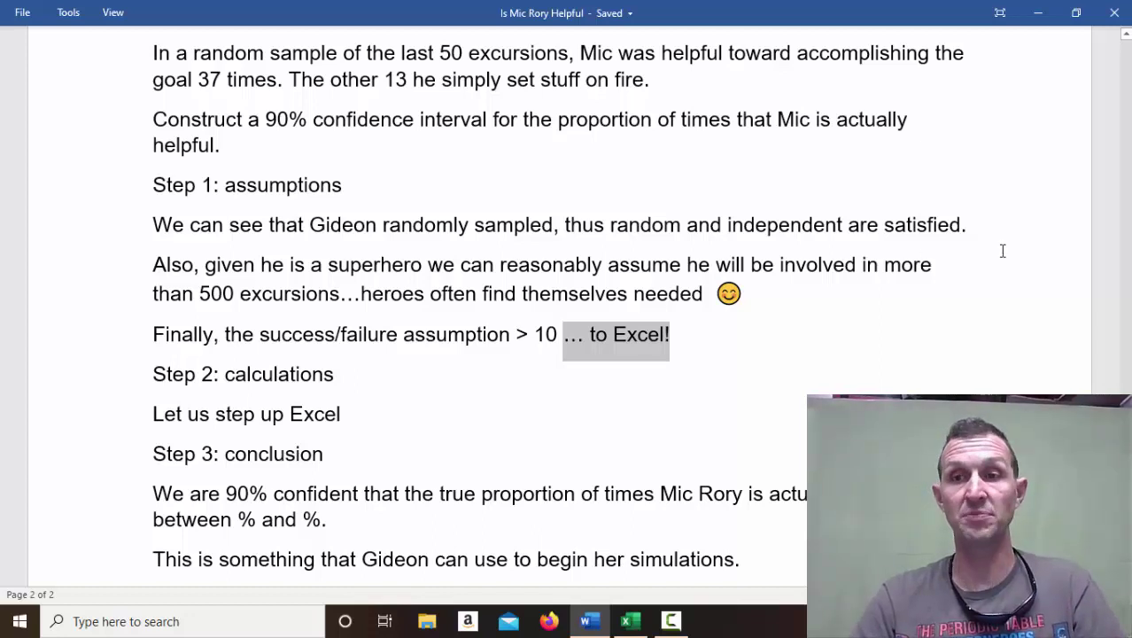
Scroll to Step 3's blank conclusion in Word, then return to Excel's p-hat row.
scroll(724, 390, down, 5)
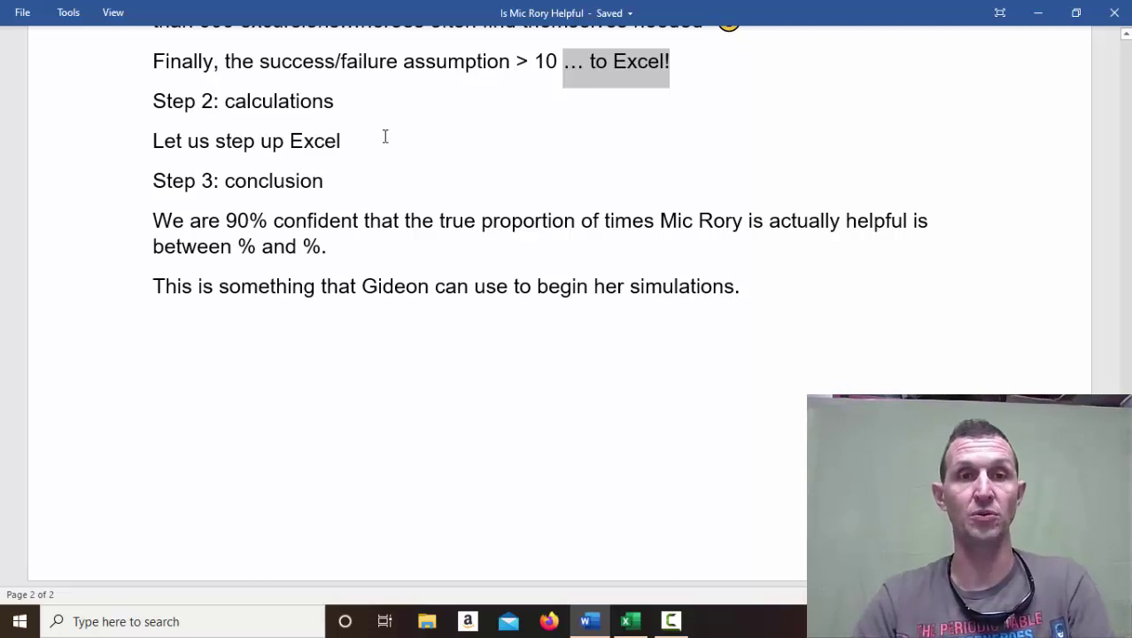
key(alt+Tab)
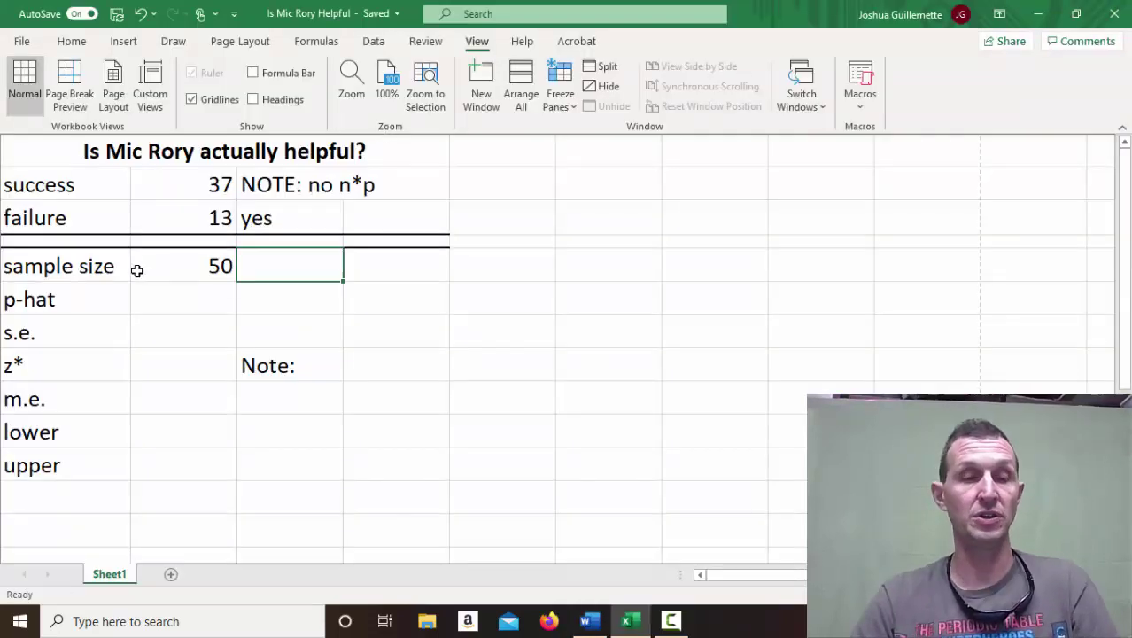
click(209, 268)
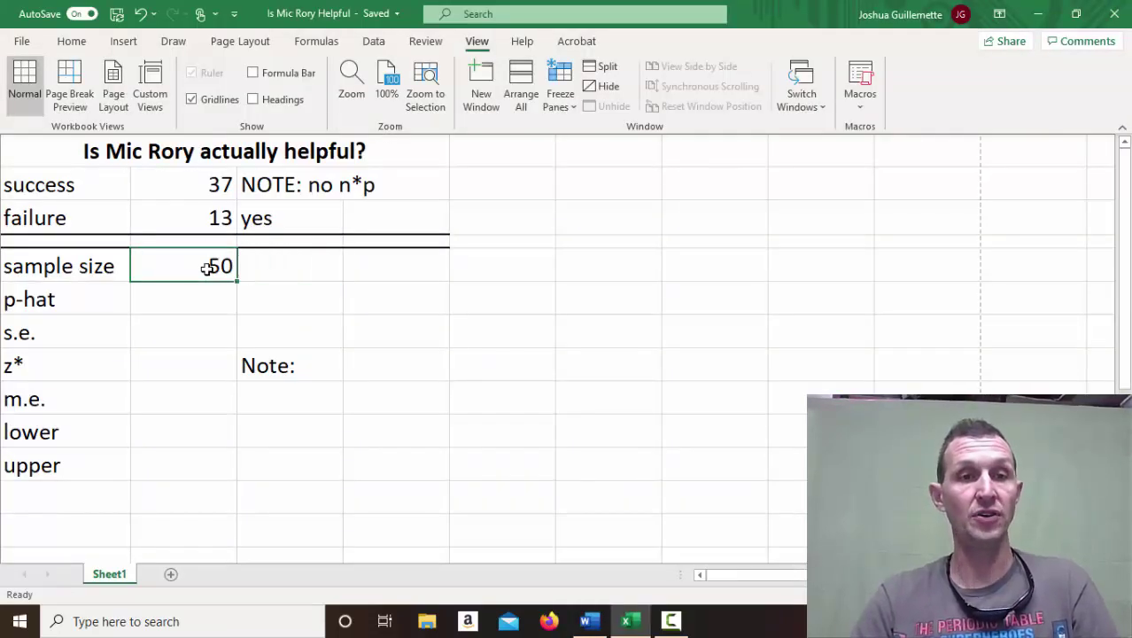
click(50, 304)
Calculate p-hat in B6 as =B2/B5, giving 0.74.
click(188, 303)
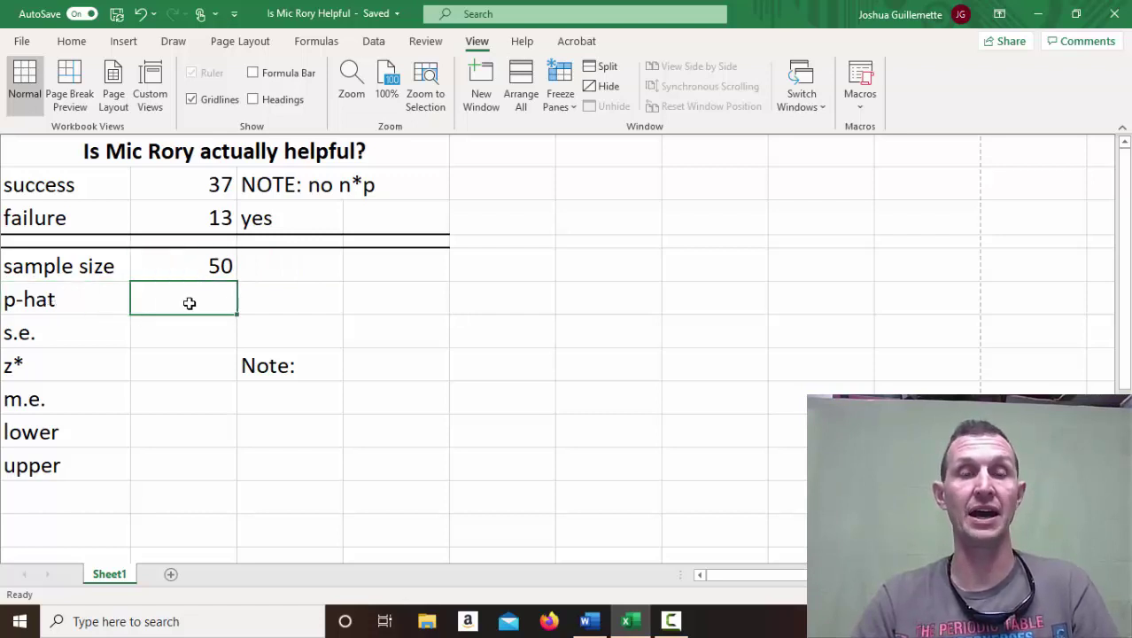
text(=)
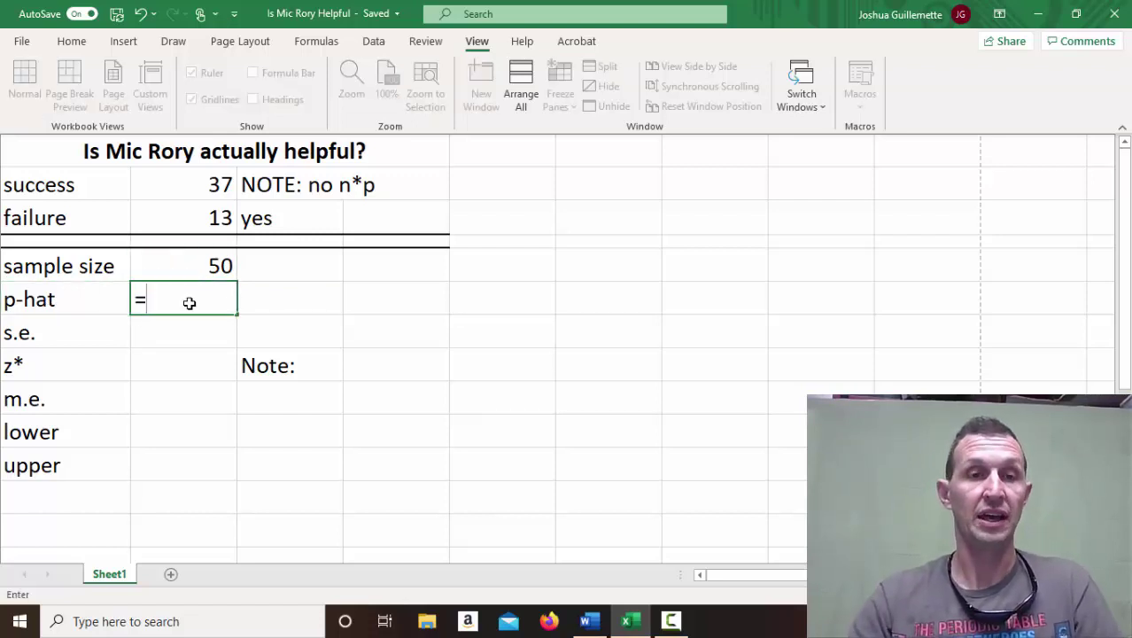
click(185, 185)
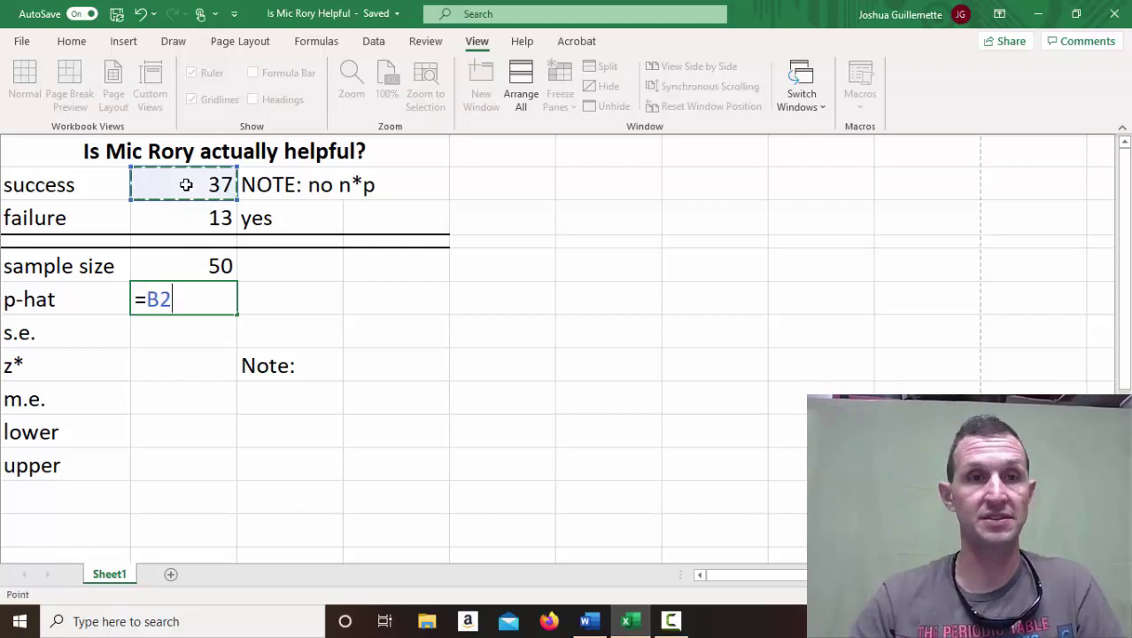
text(/)
click(184, 261)
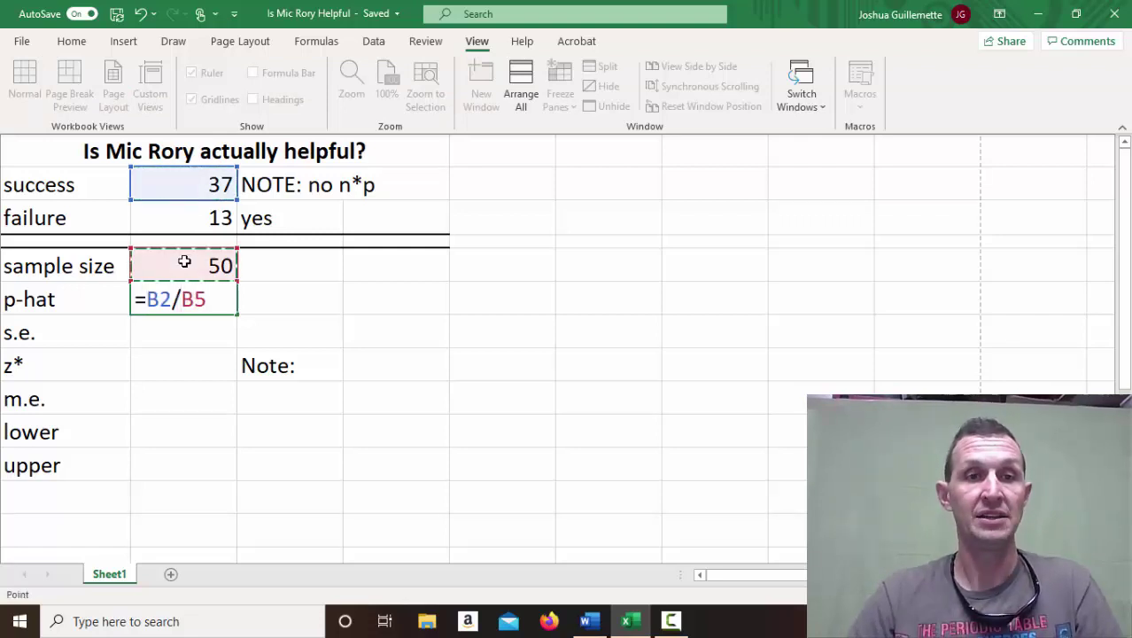
key(Return)
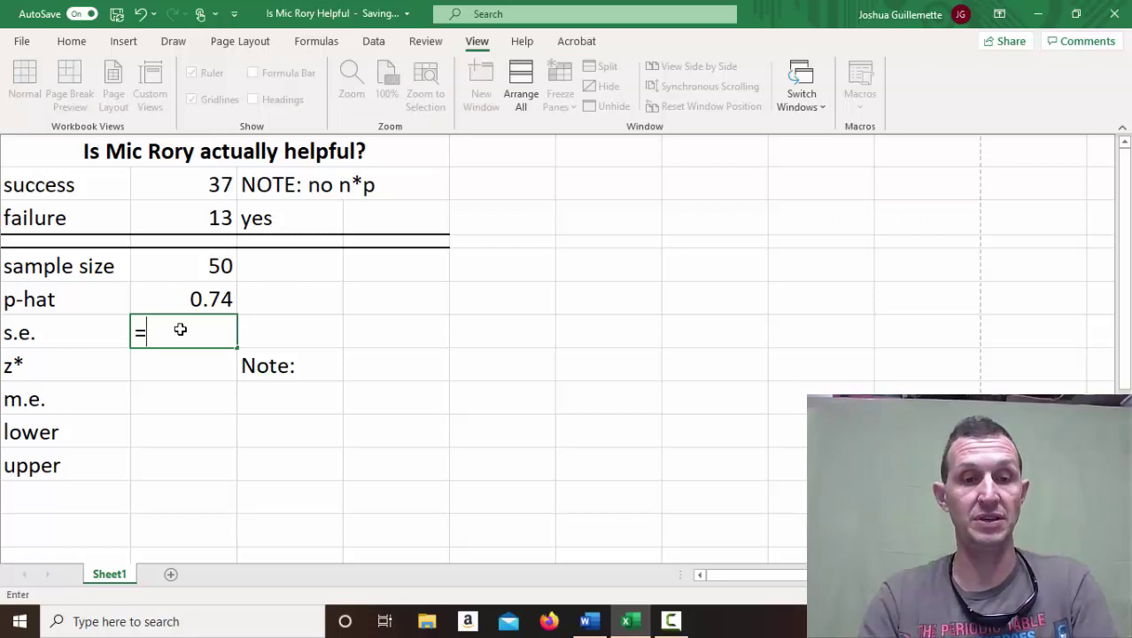
Enter the standard error =sqrt(B6*(1-B6)/B5) in B7, giving 0.06203.
text(sqrt)
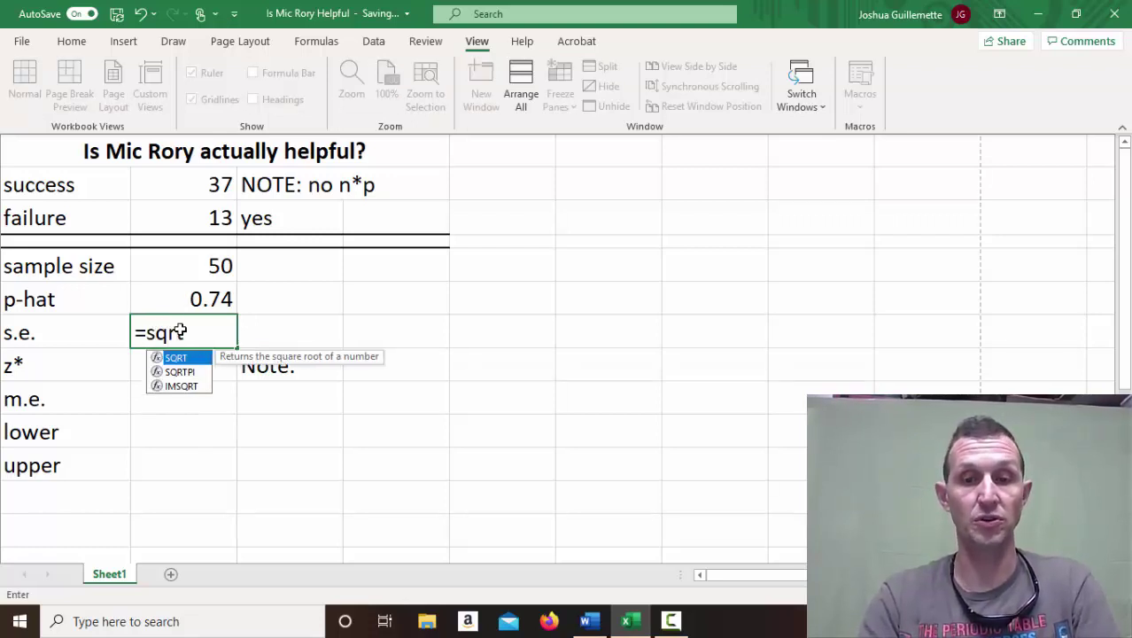
text(()
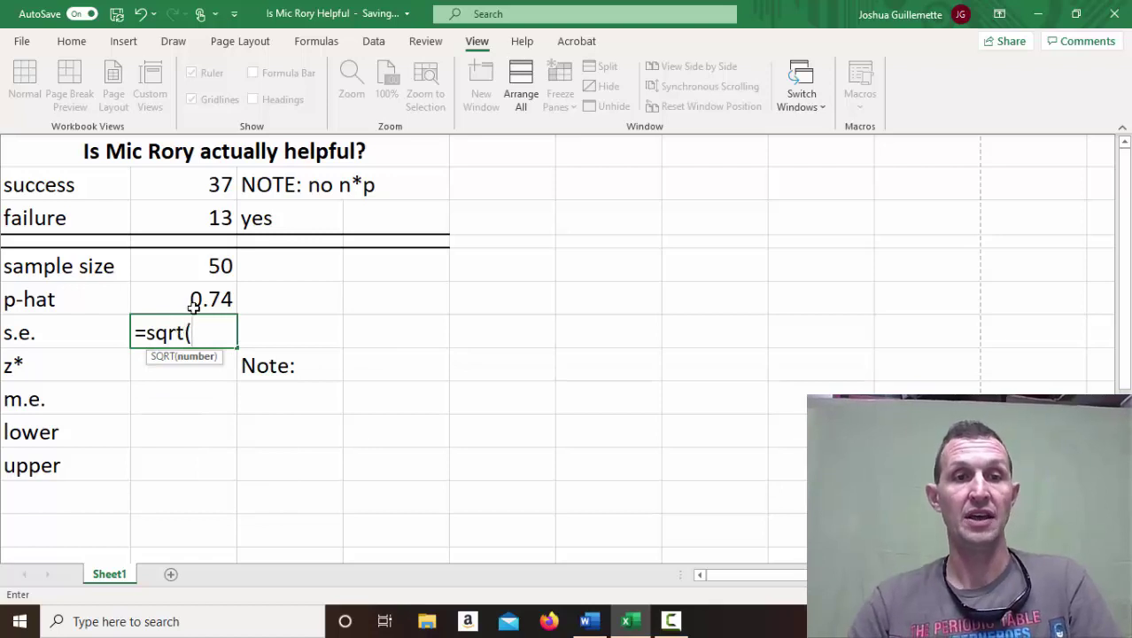
click(196, 301)
text(*)
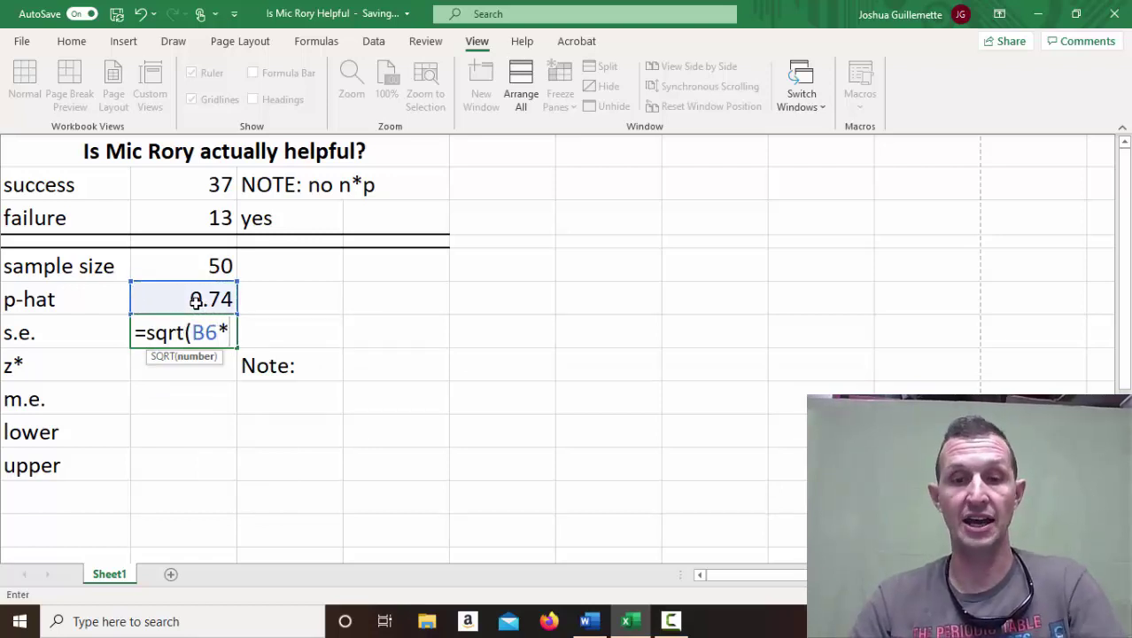
text((1-)
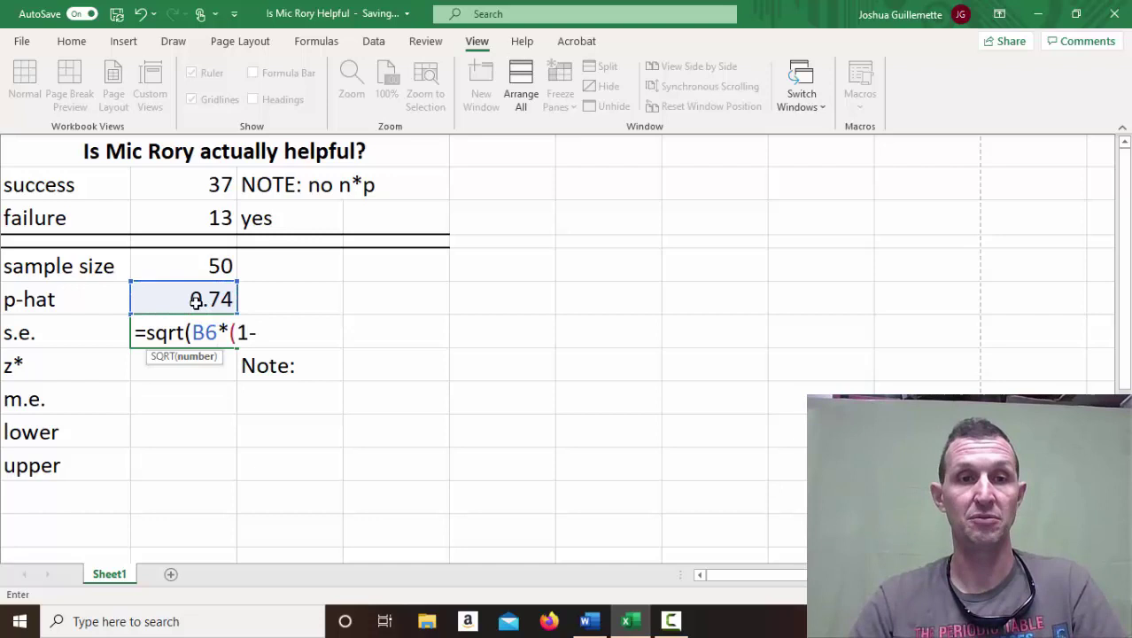
click(196, 302)
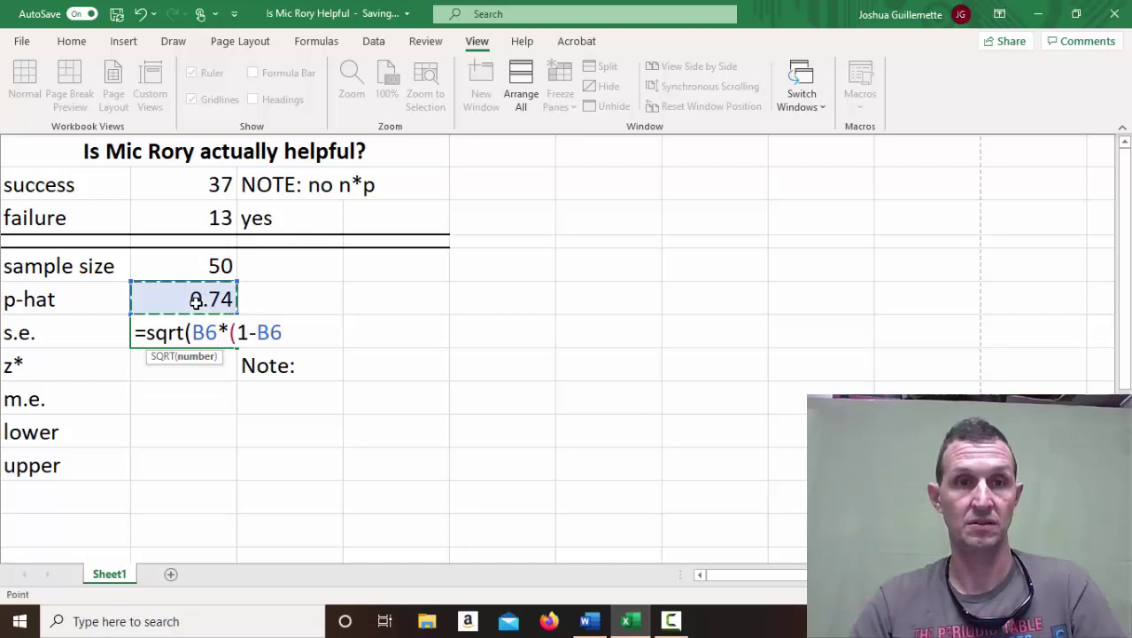
text()/)
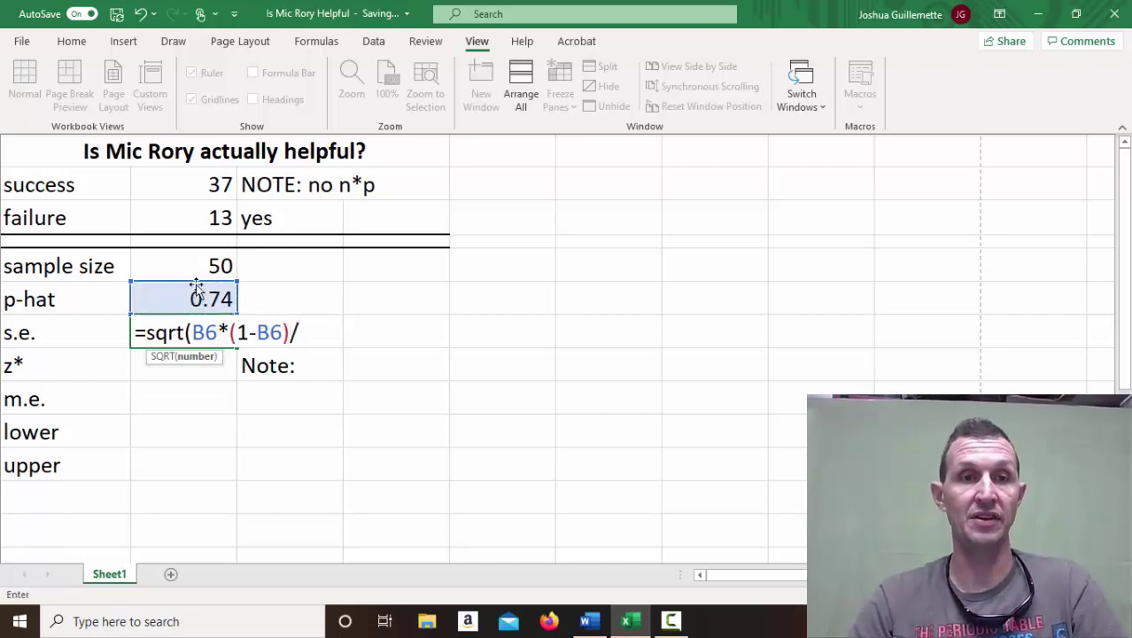
click(194, 265)
text())
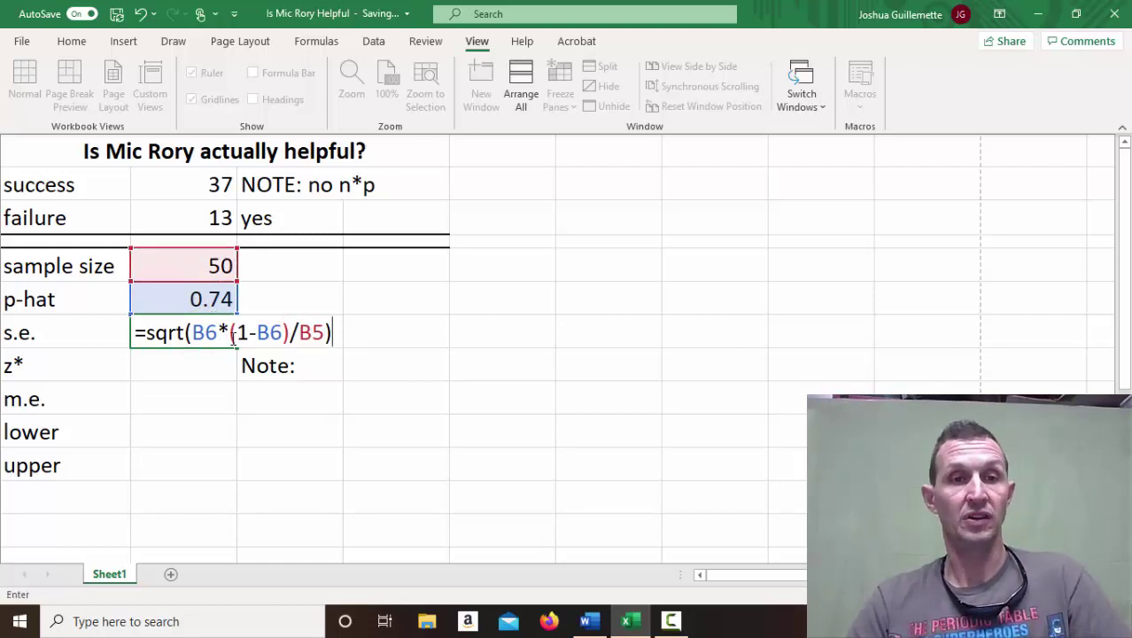
double_click(227, 332)
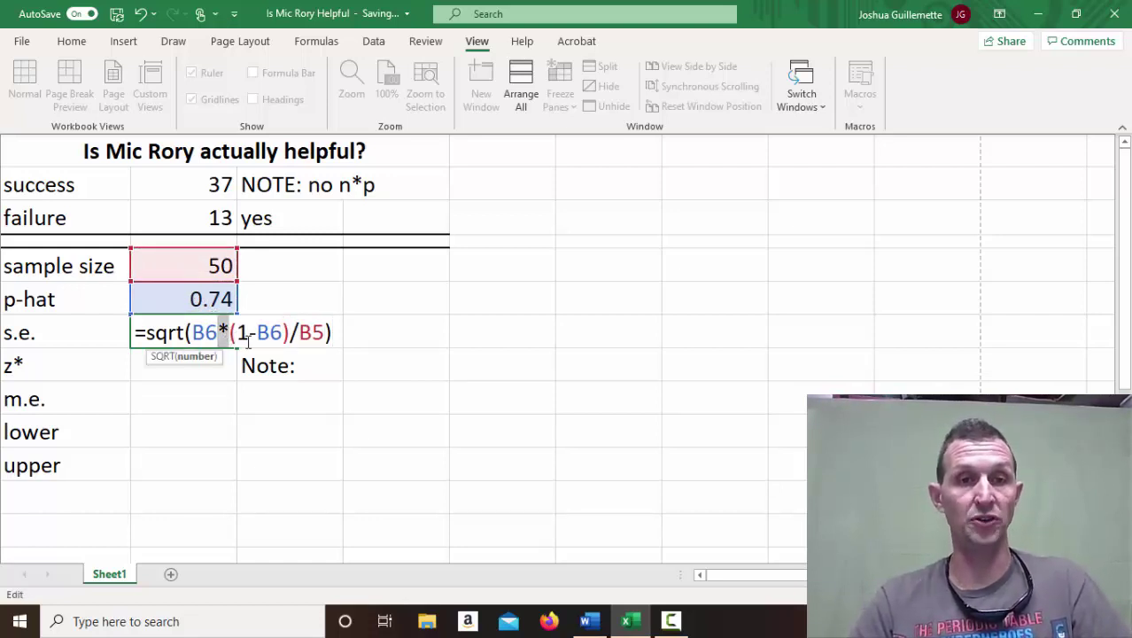
click(336, 333)
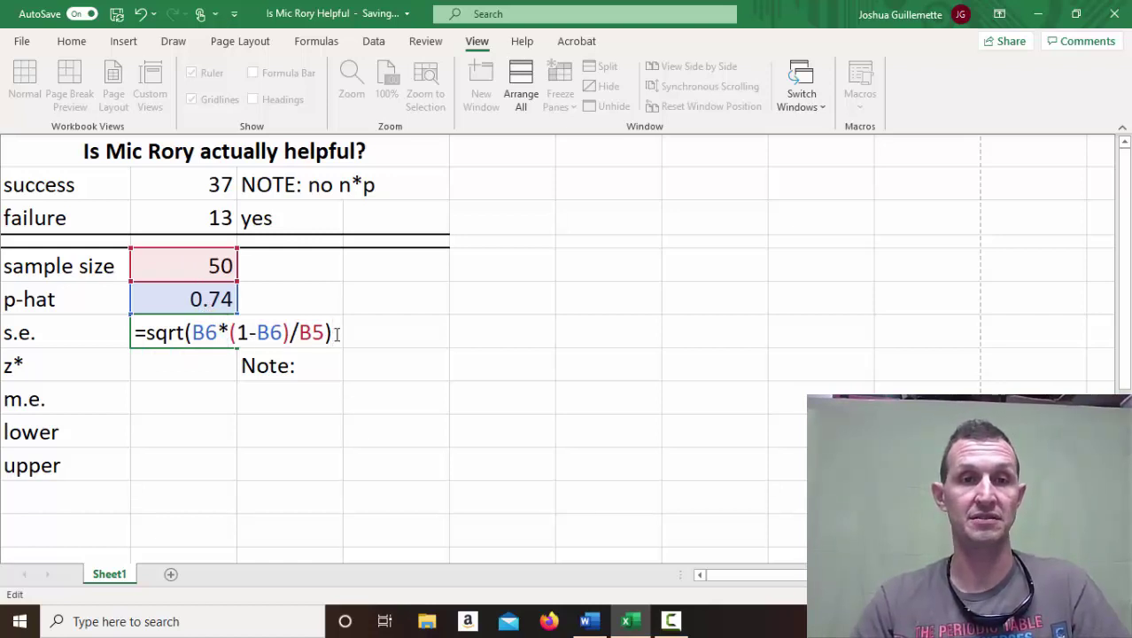
key(Return)
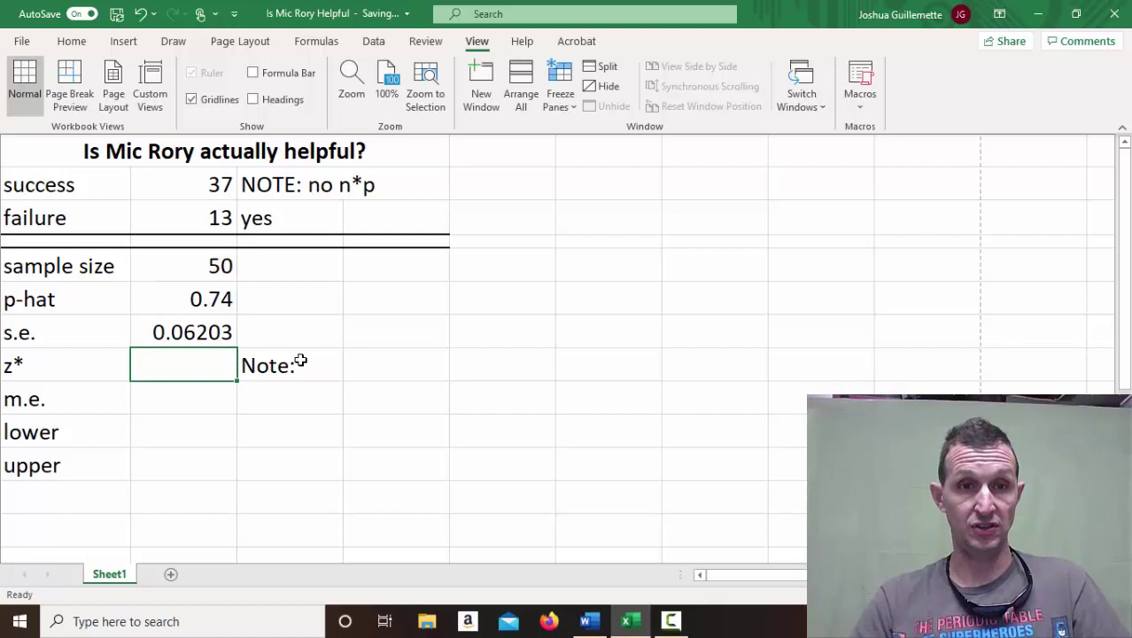
Add notes '90% -> alpha = 10% or .10' beside z* and 'we are looking for .05, or .95' beside m.e.
click(385, 366)
text(90)
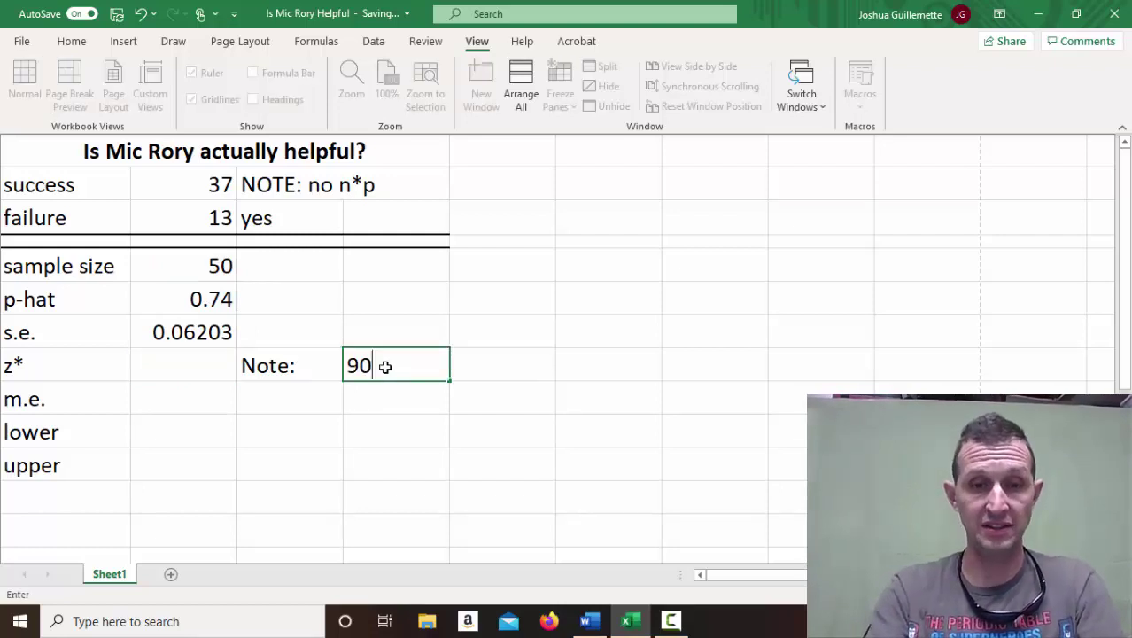
text(% ->)
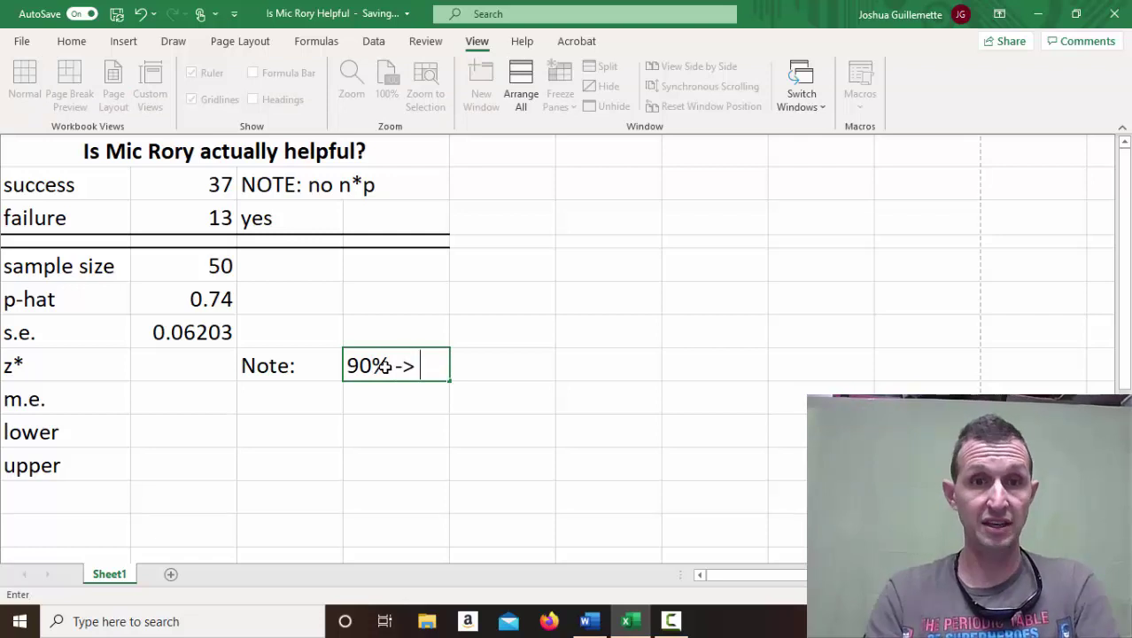
text( alpha)
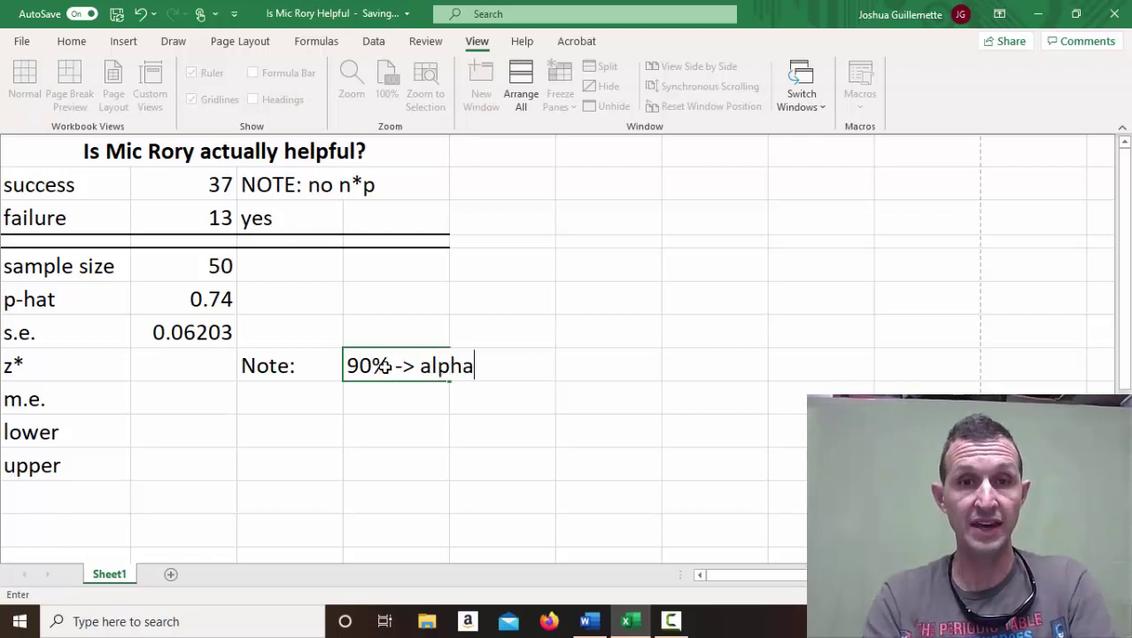
text( = 1)
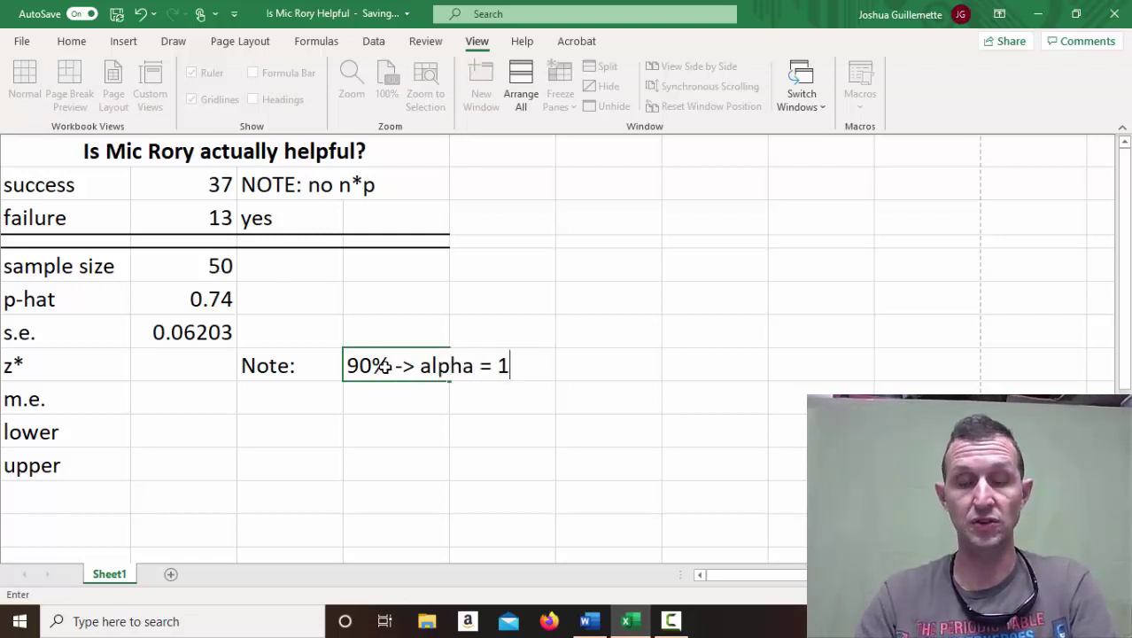
text(0%)
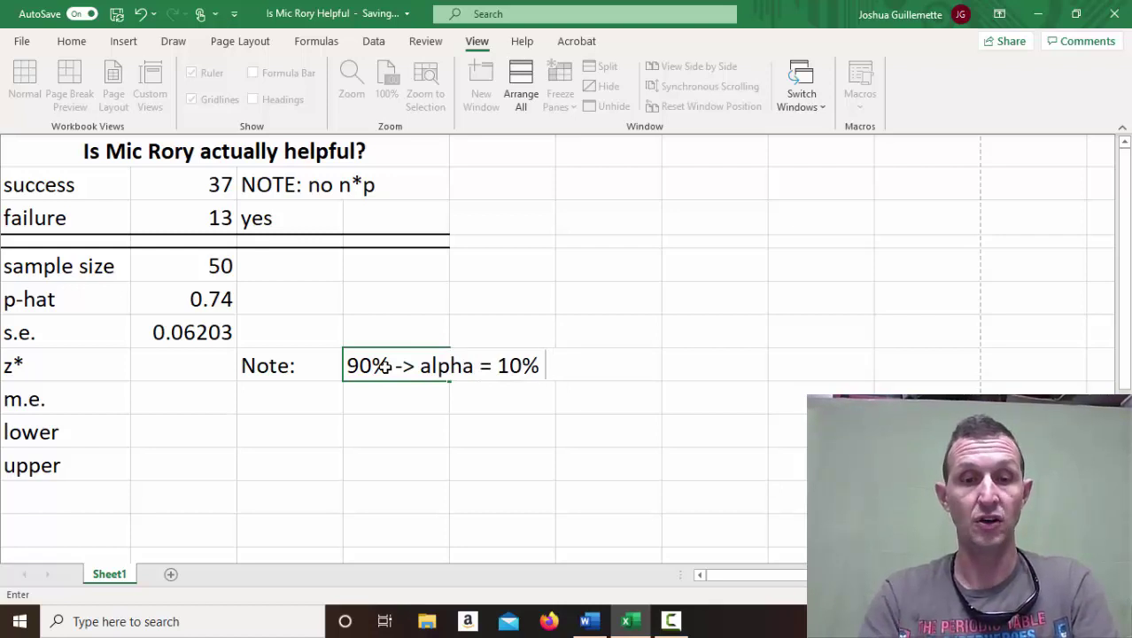
text( or .10)
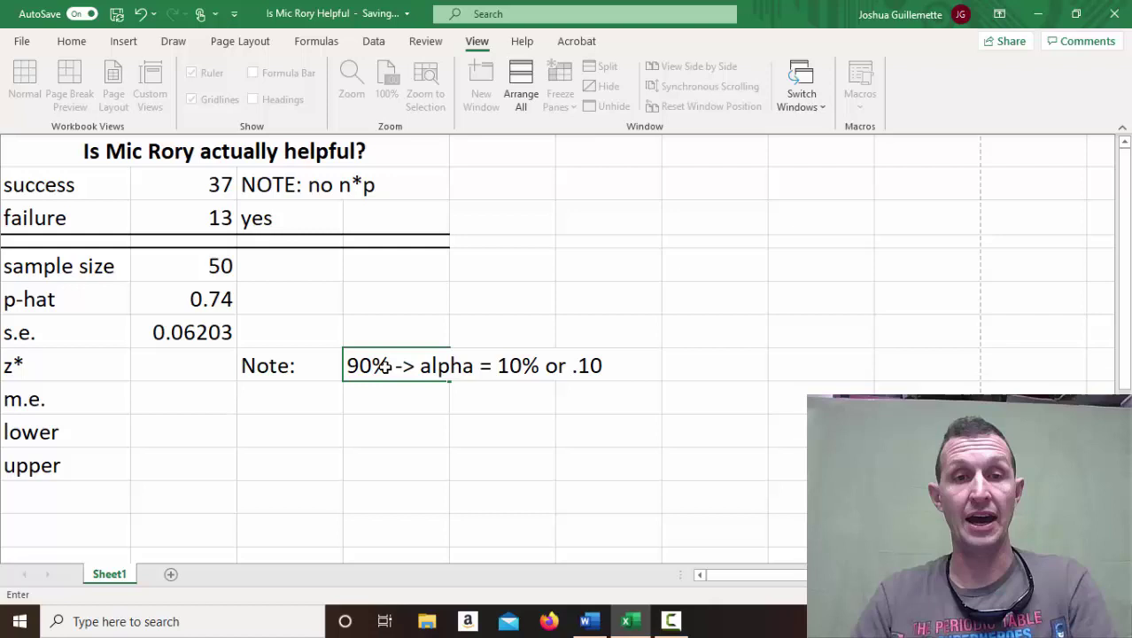
key(Return)
click(154, 360)
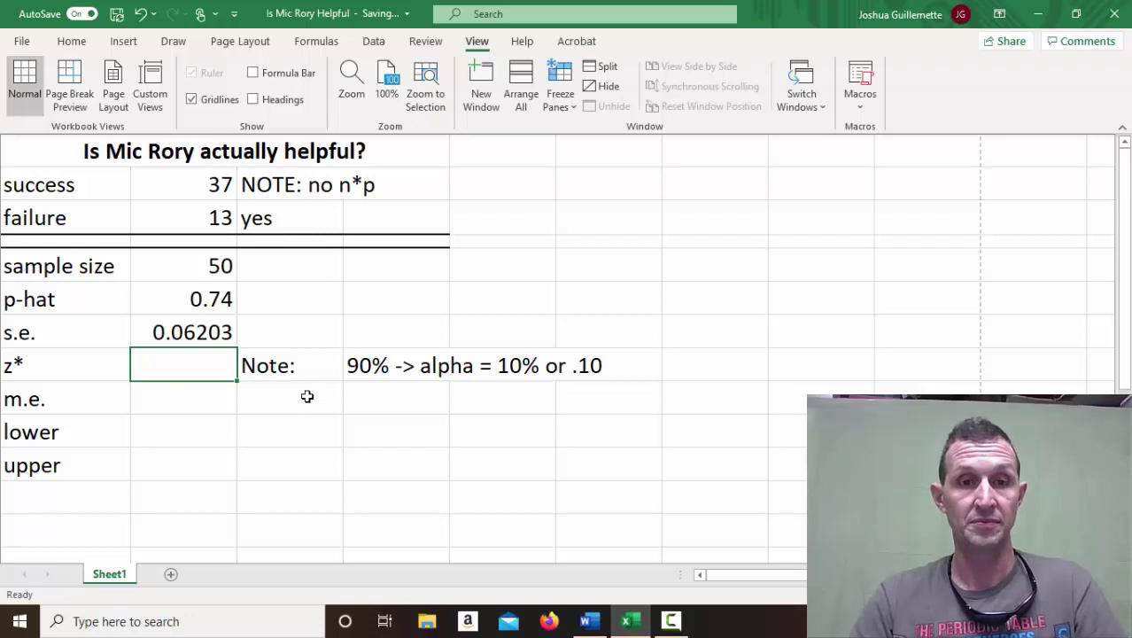
click(374, 400)
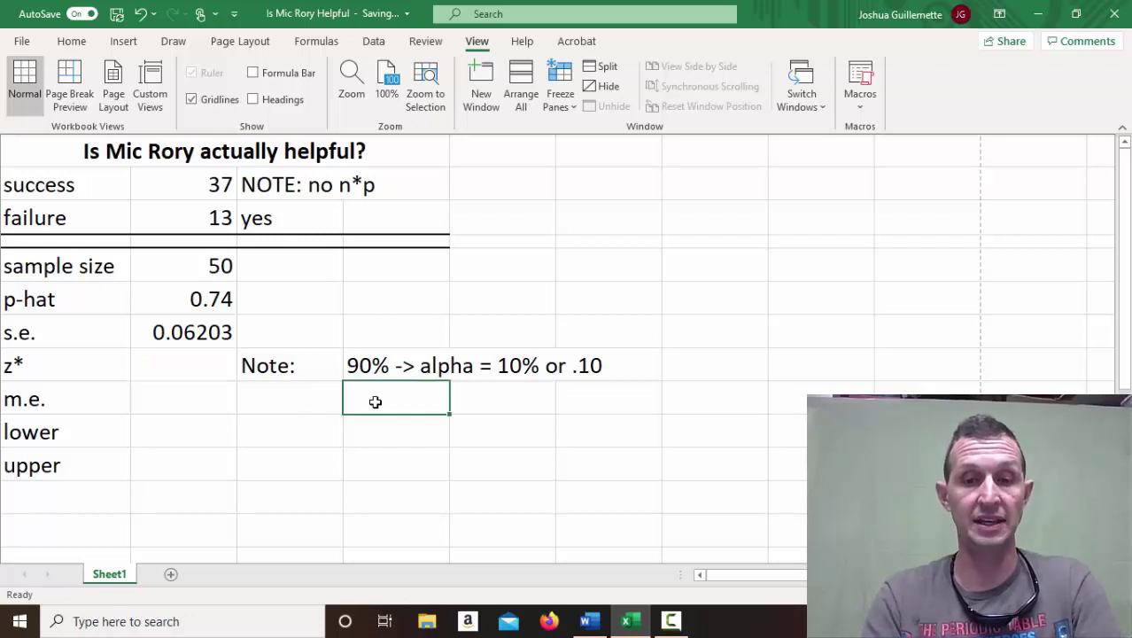
text(we are lo)
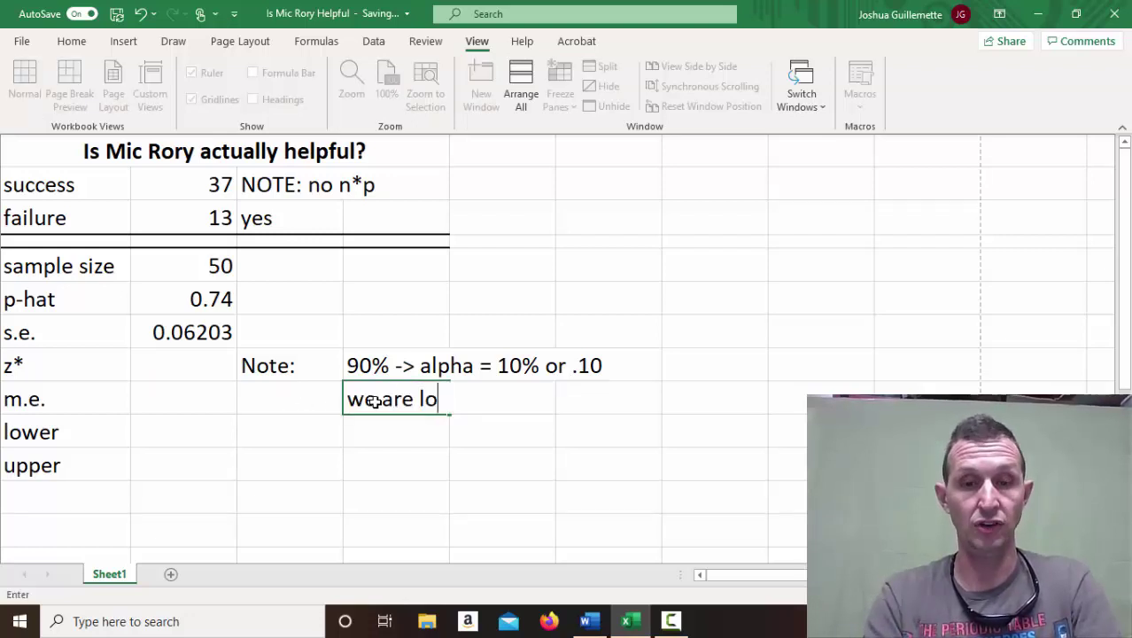
text(oking for )
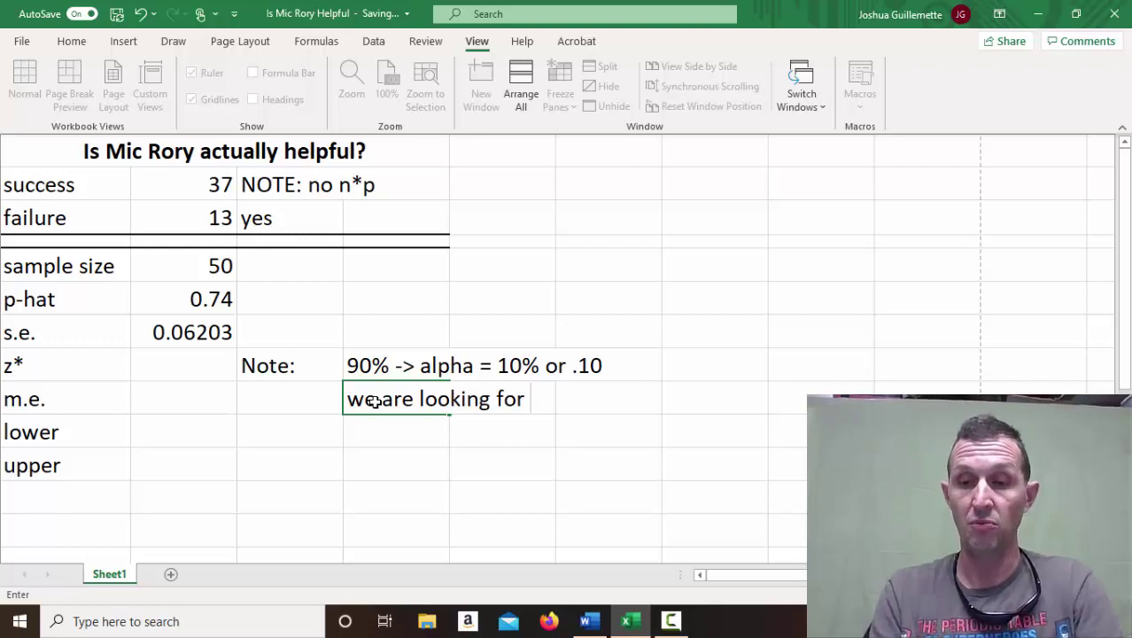
text(.05)
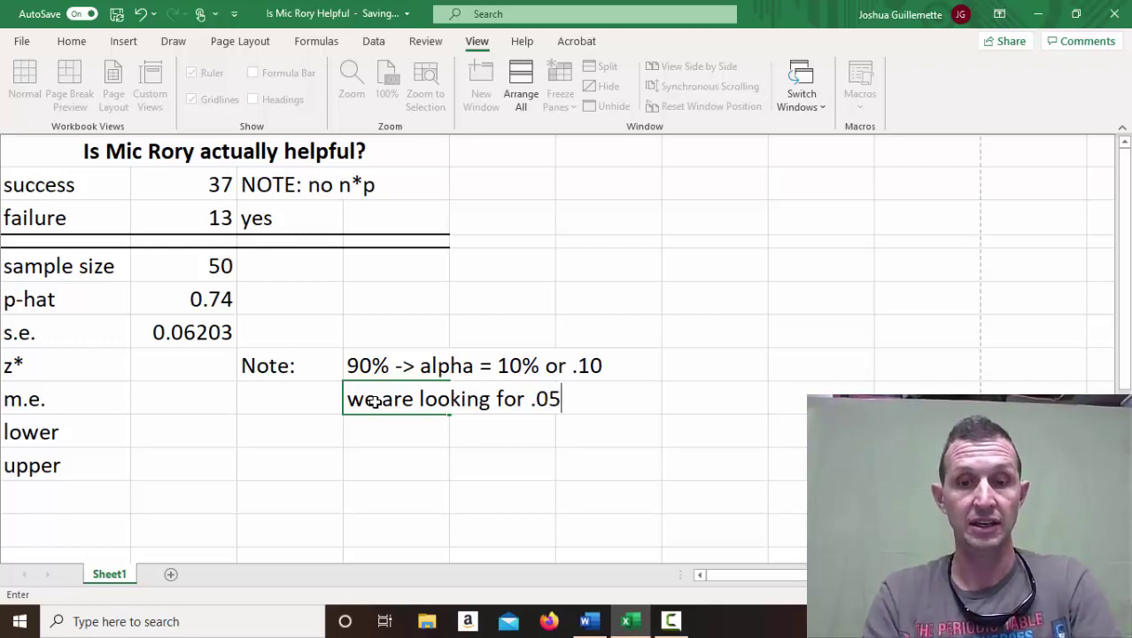
text(, o)
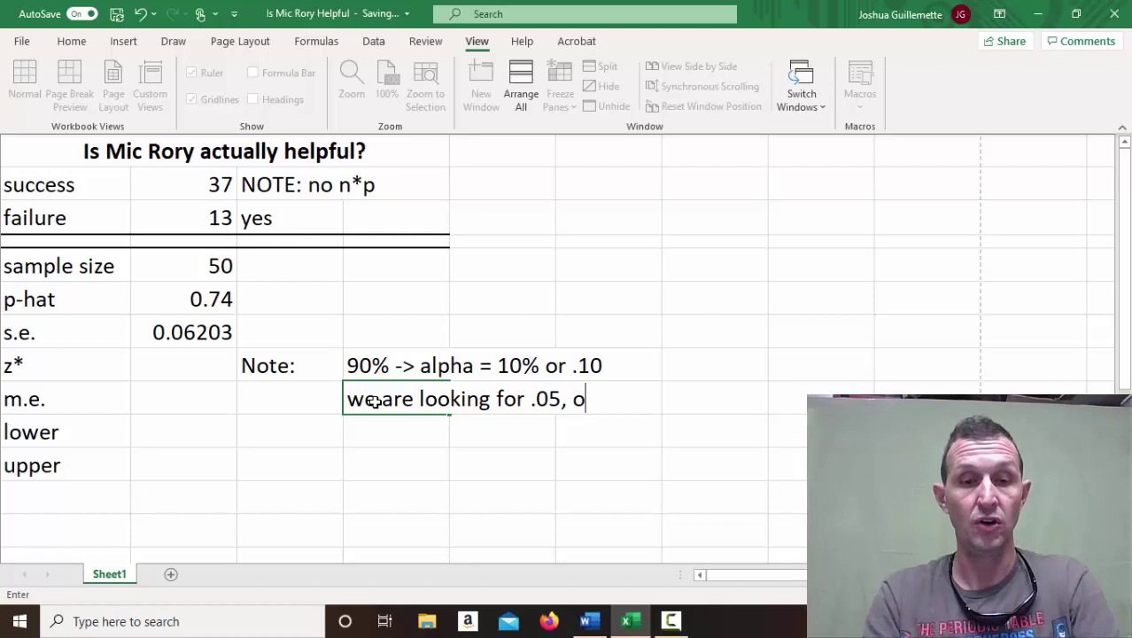
text(r .95)
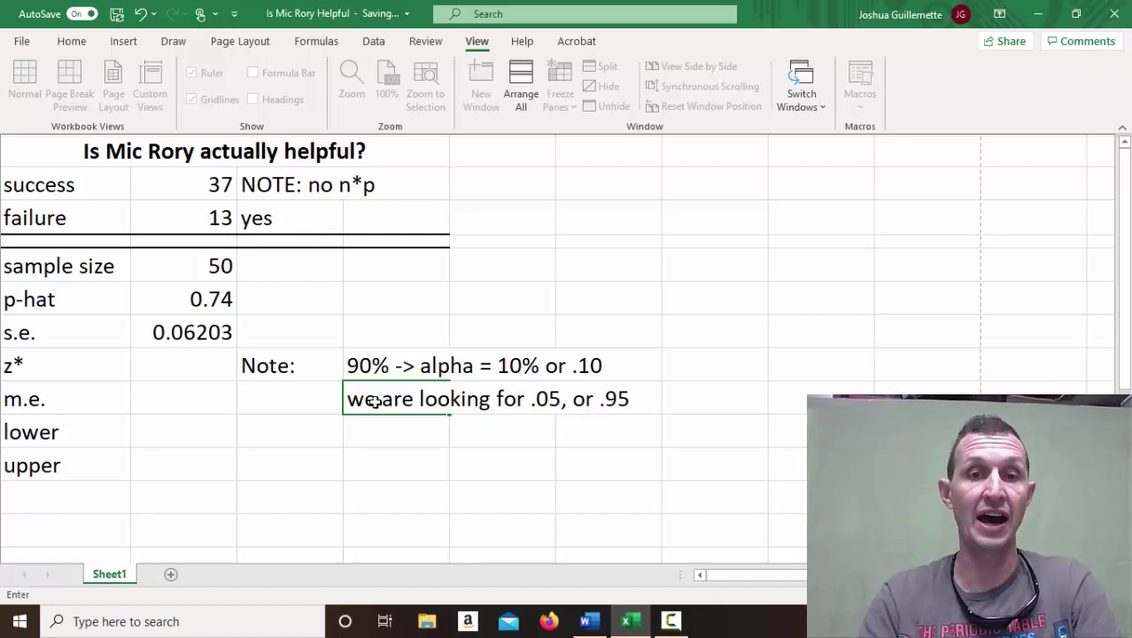
click(200, 357)
Enter =NORM.S.INV(.05) in the z* cell, which returns a negative critical value.
text(IN)
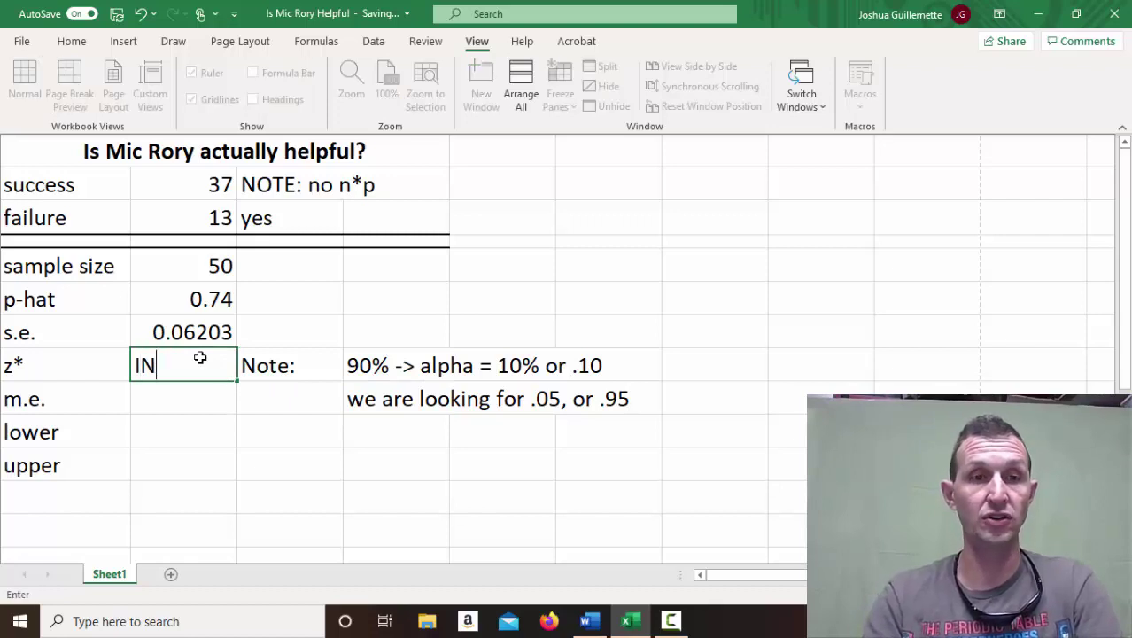
key(BackSpace)
text(NORM)
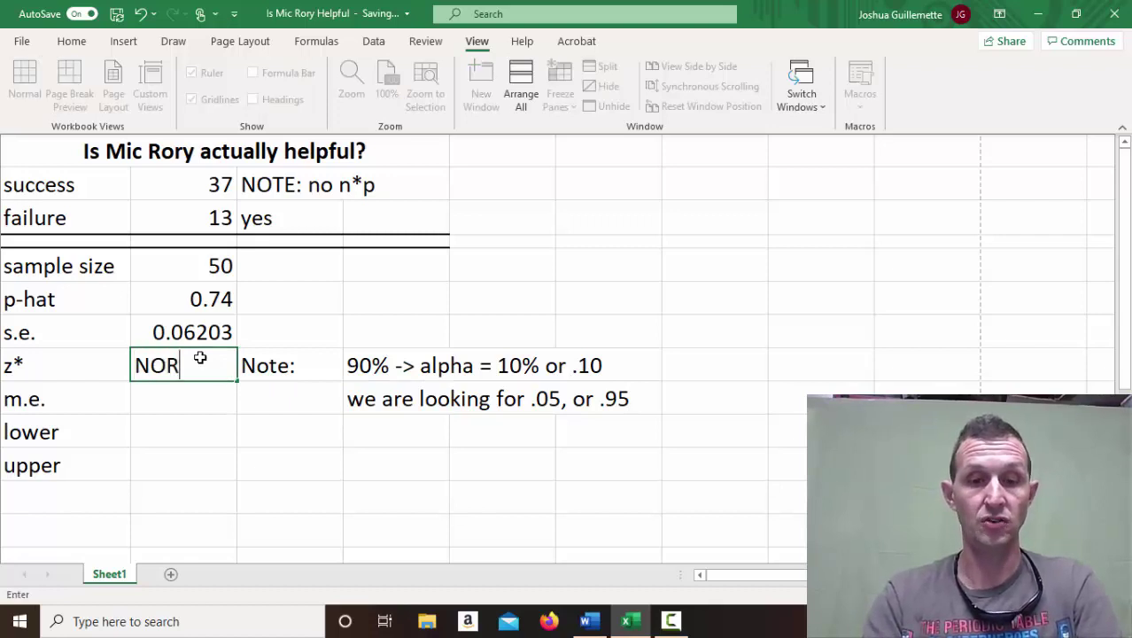
key(BackSpace)
key(BackSpace)
key(BackSpace)
key(BackSpace)
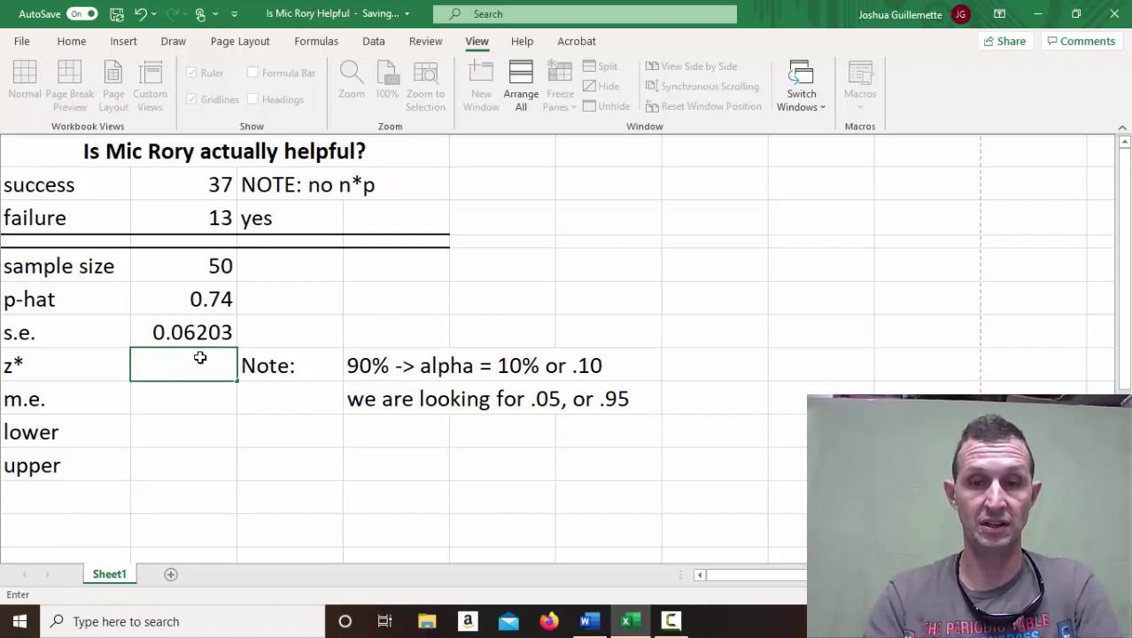
text(=NORM)
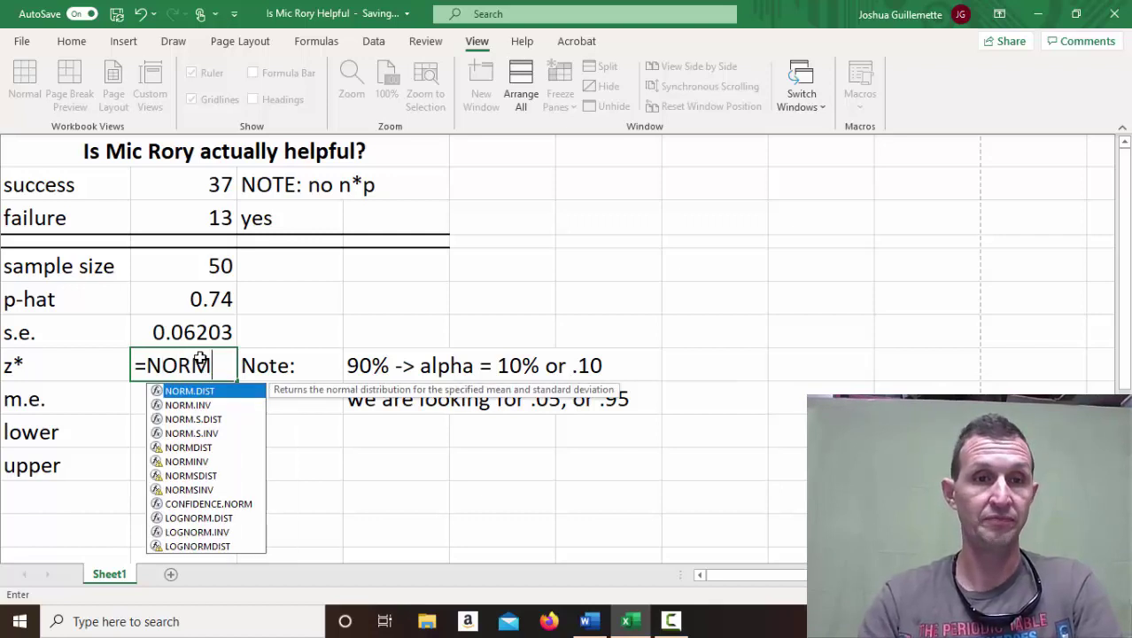
key(Down)
key(Down)
key(Down)
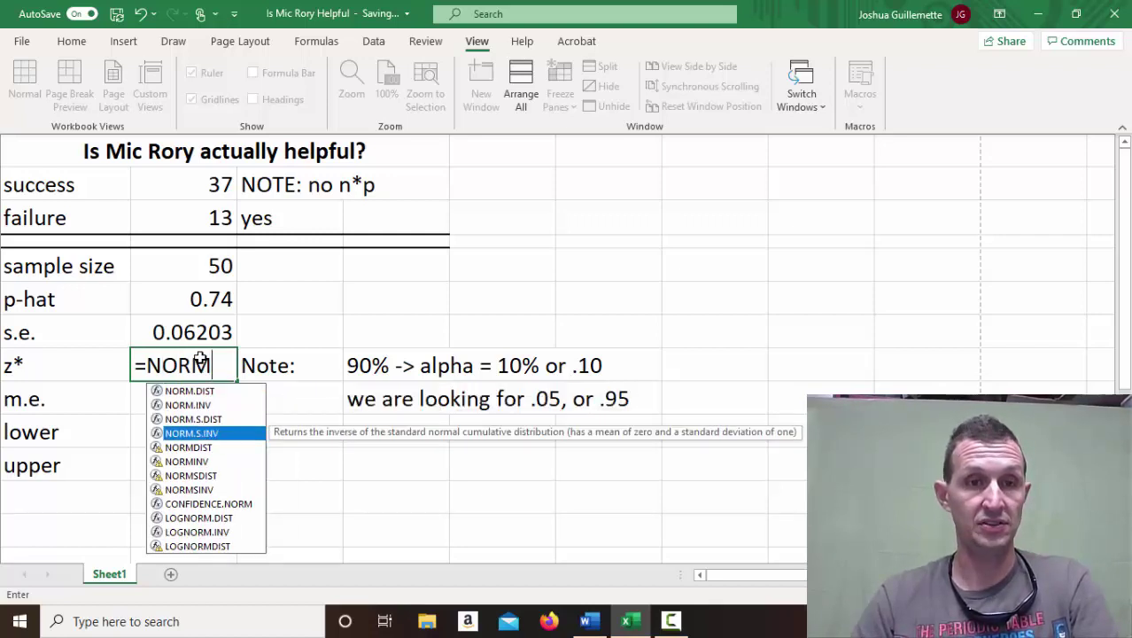
key(Tab)
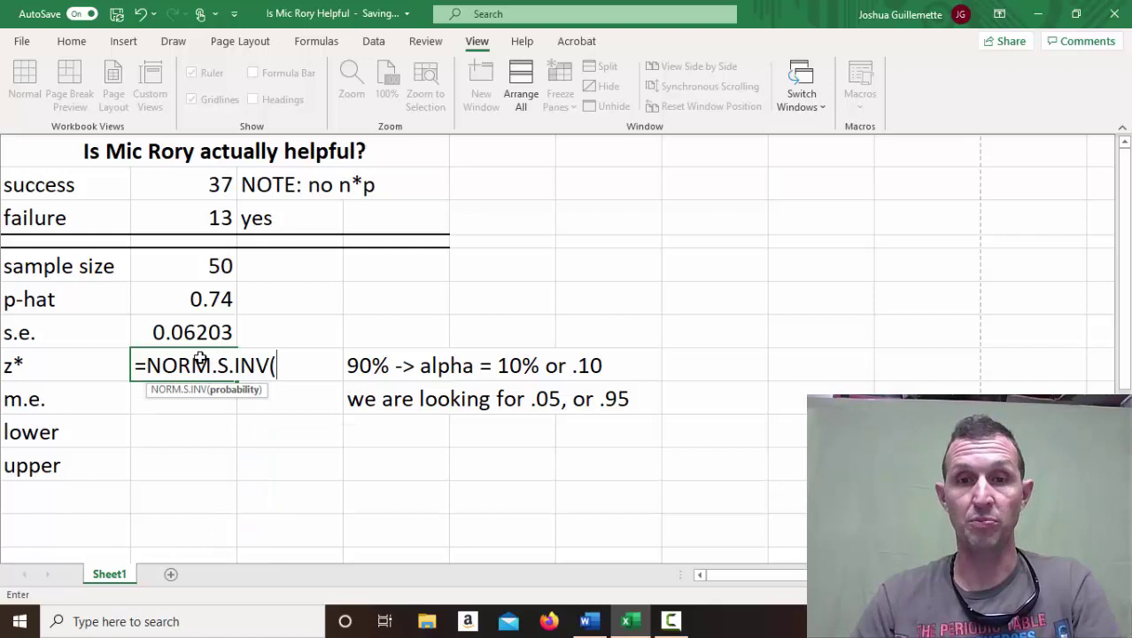
text(.05))
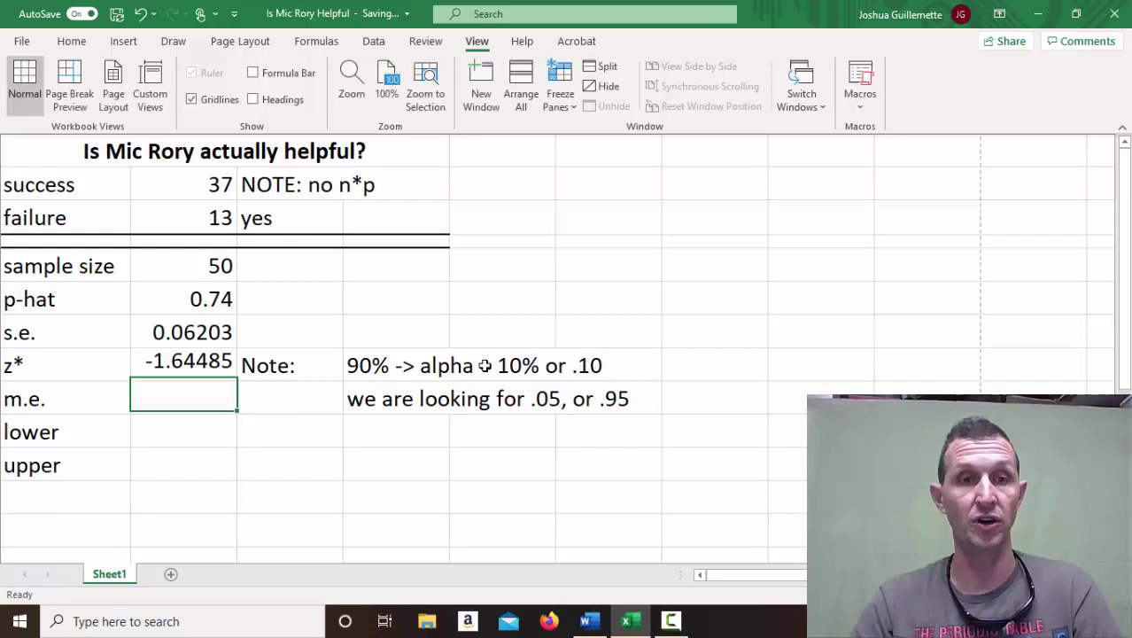
key(Return)
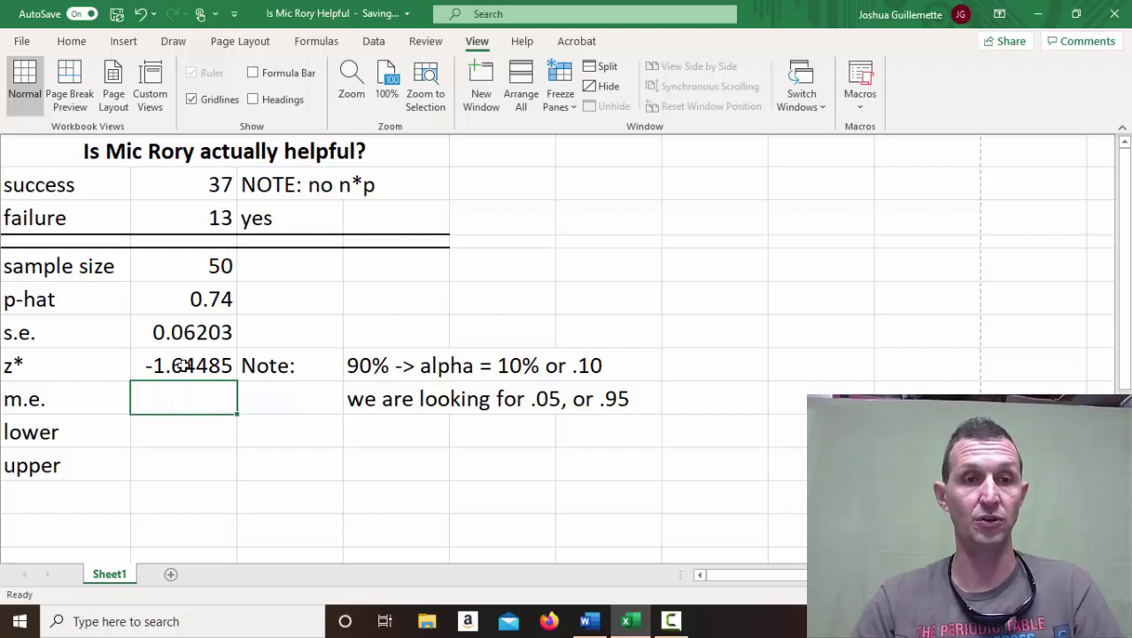
Correct z* to =NORM.S.INV(1-.10/2), giving 1.64485.
click(182, 365)
text(=)
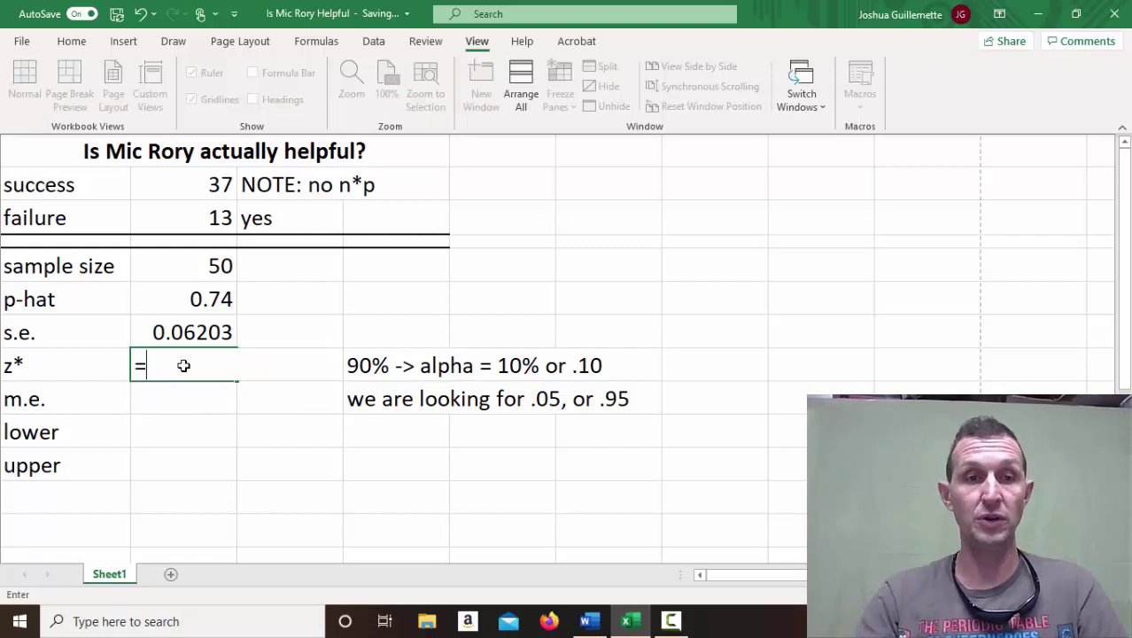
text(NOR)
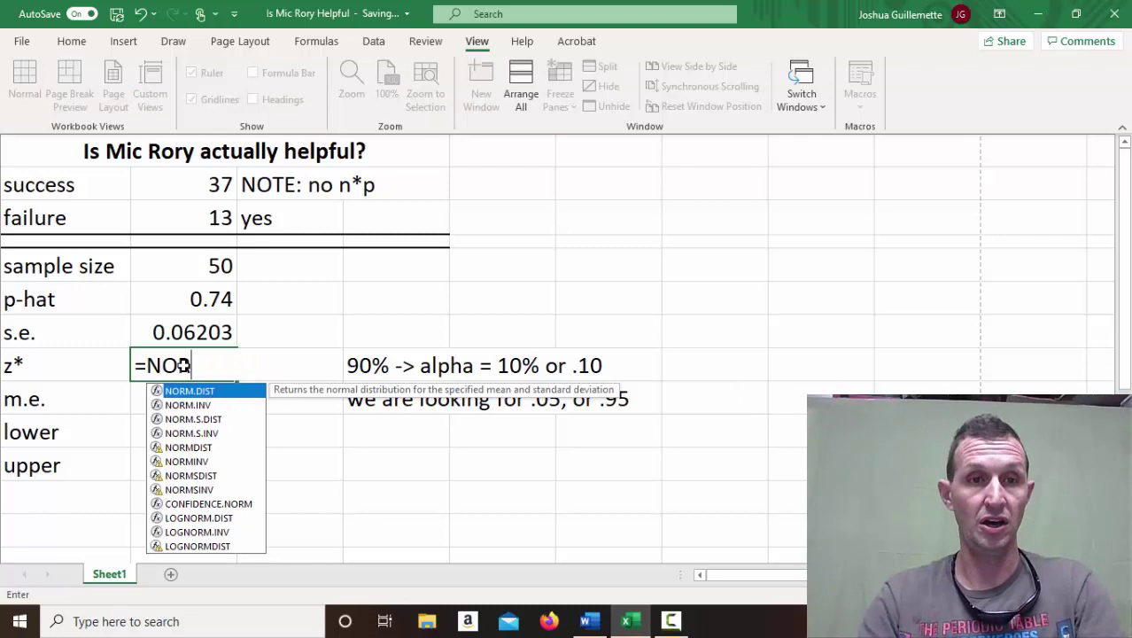
text(M.S)
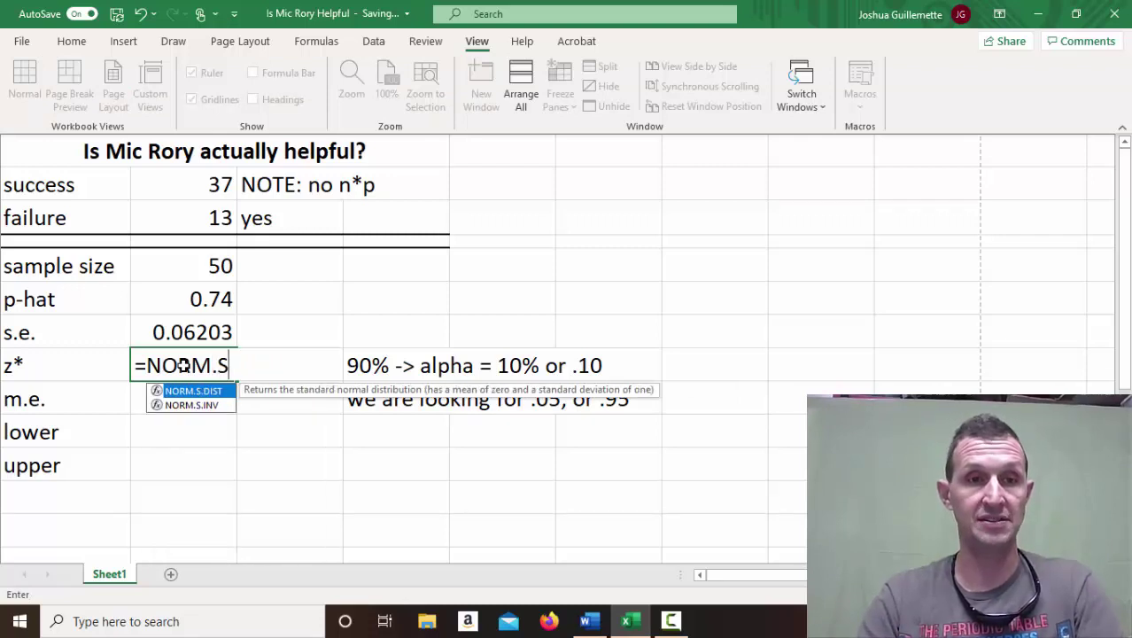
key(Down)
key(Tab)
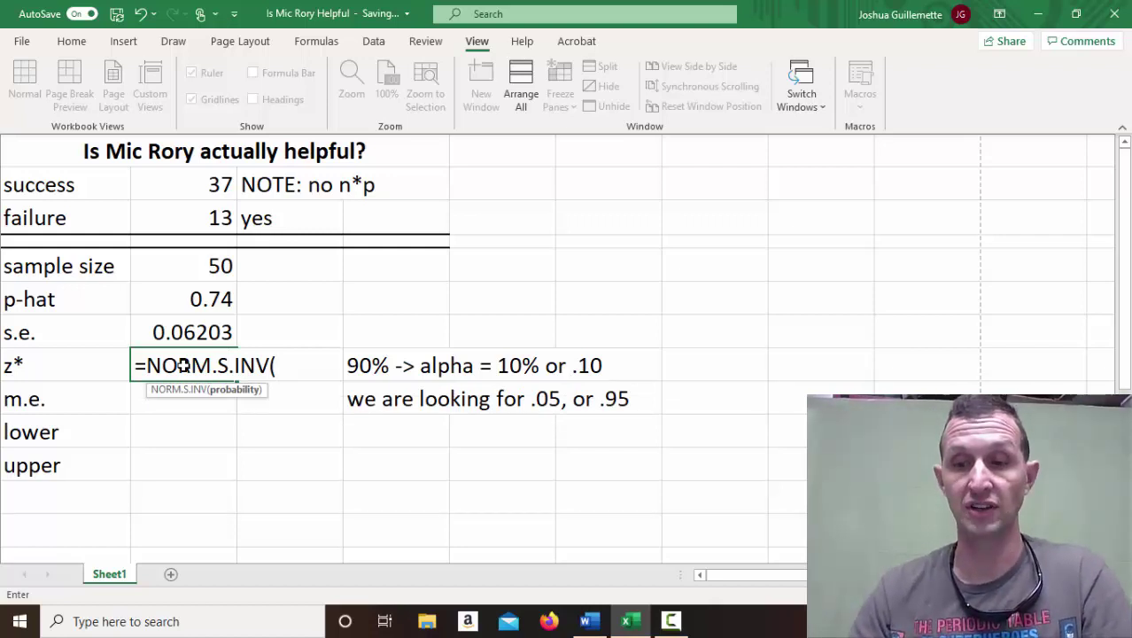
text(1-.)
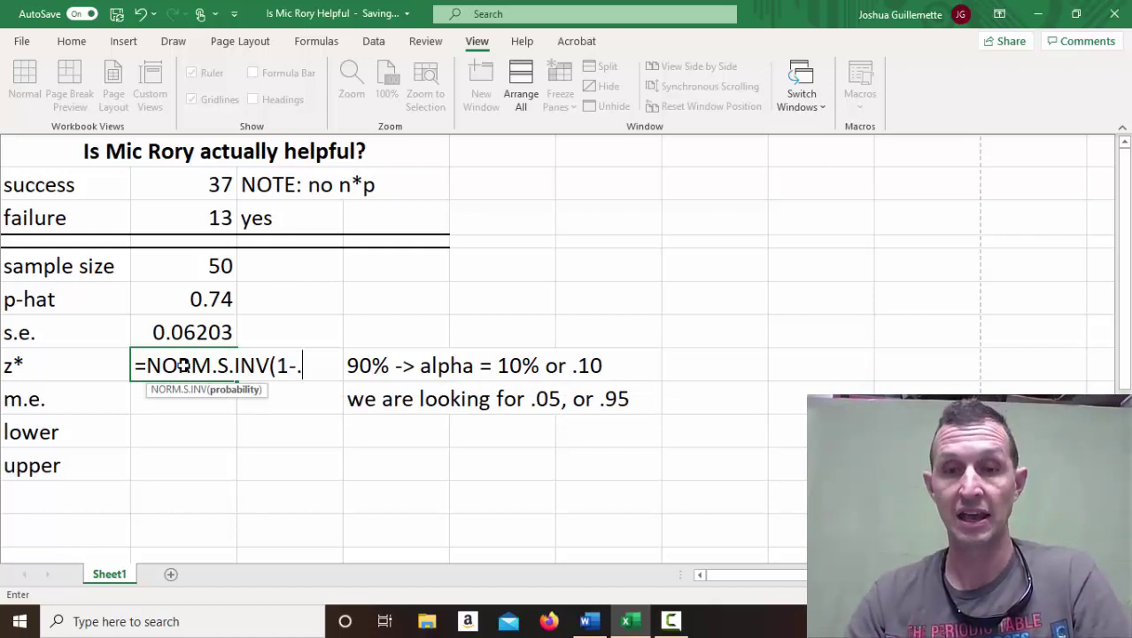
text(10/2))
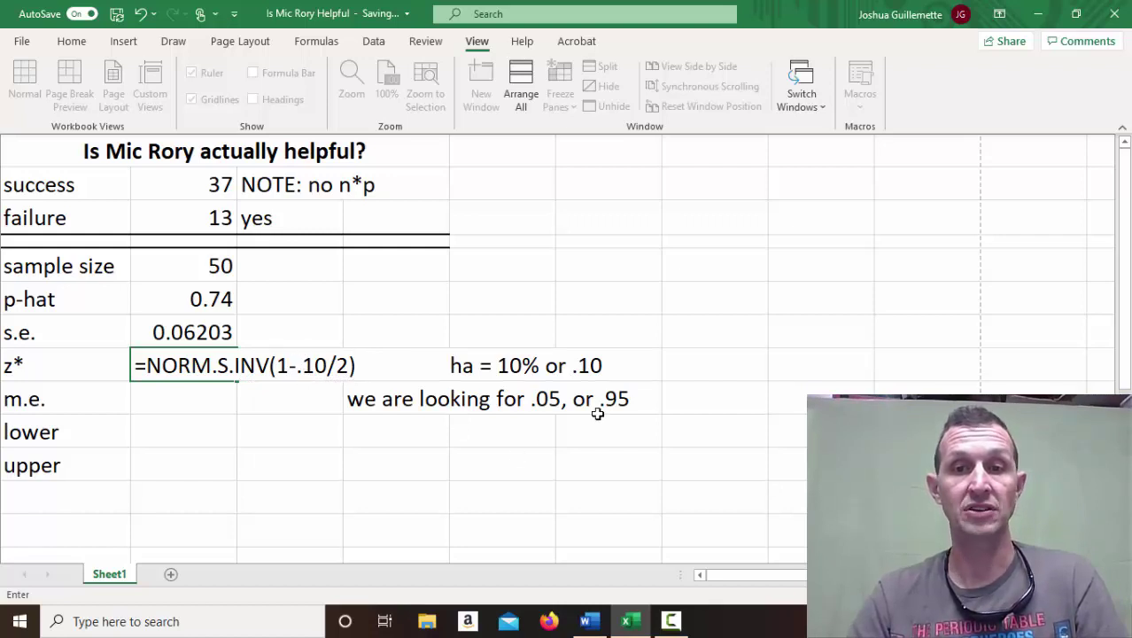
key(Return)
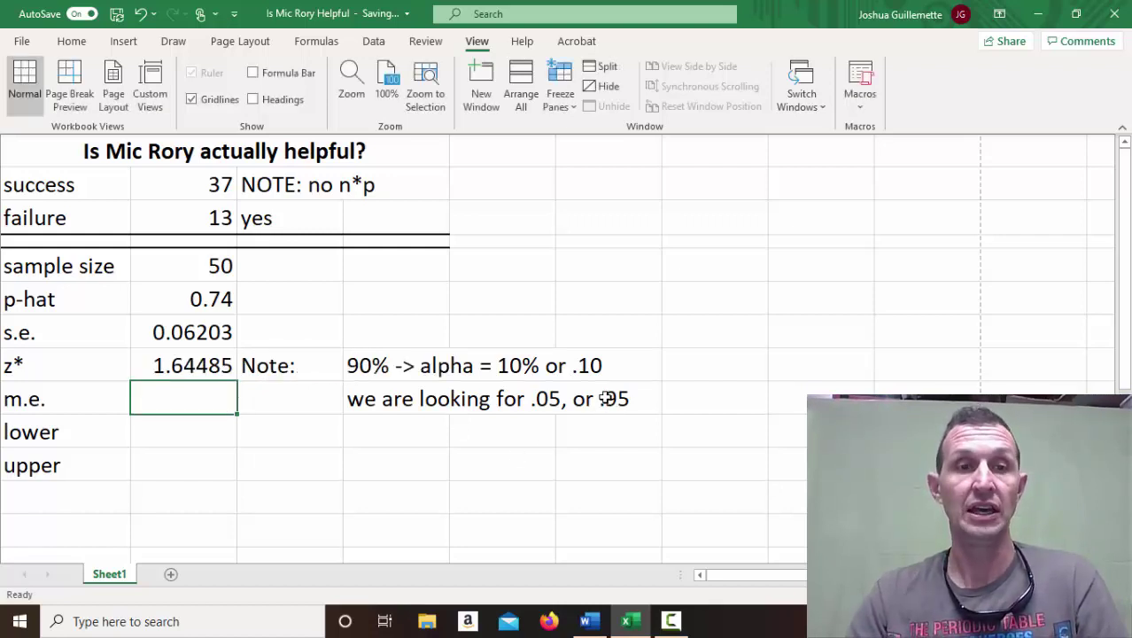
click(175, 366)
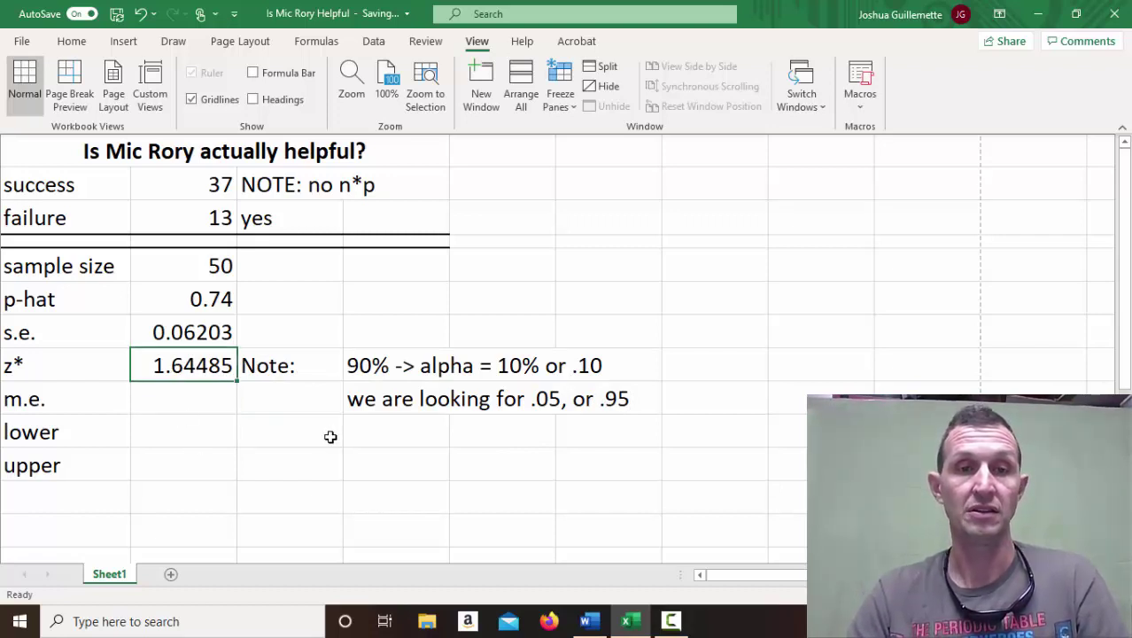
click(162, 429)
click(162, 464)
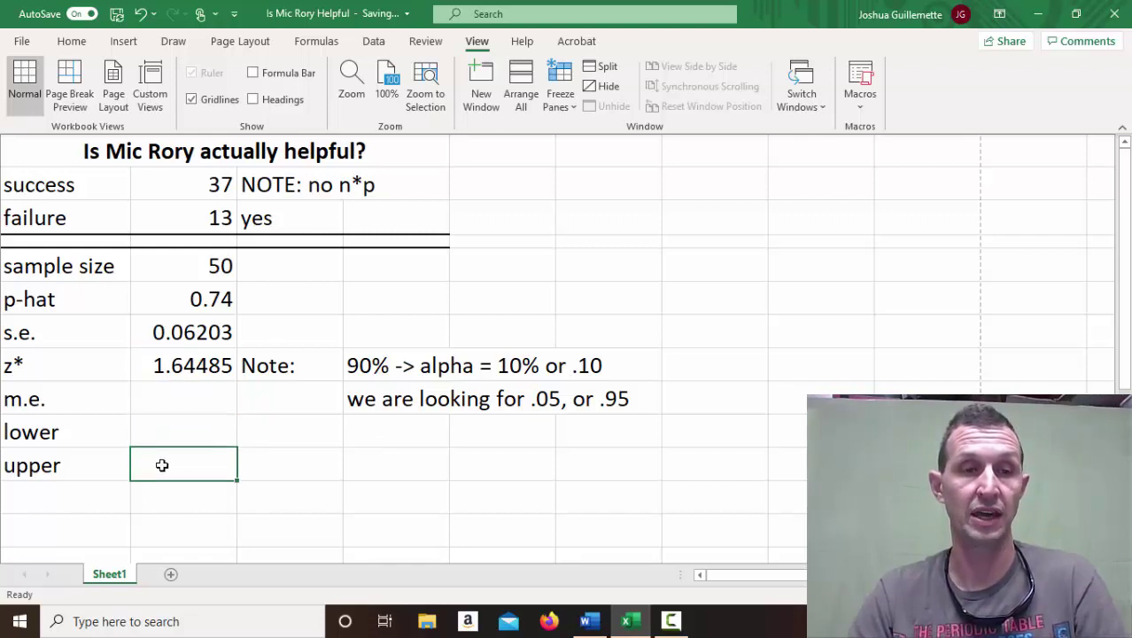
click(178, 401)
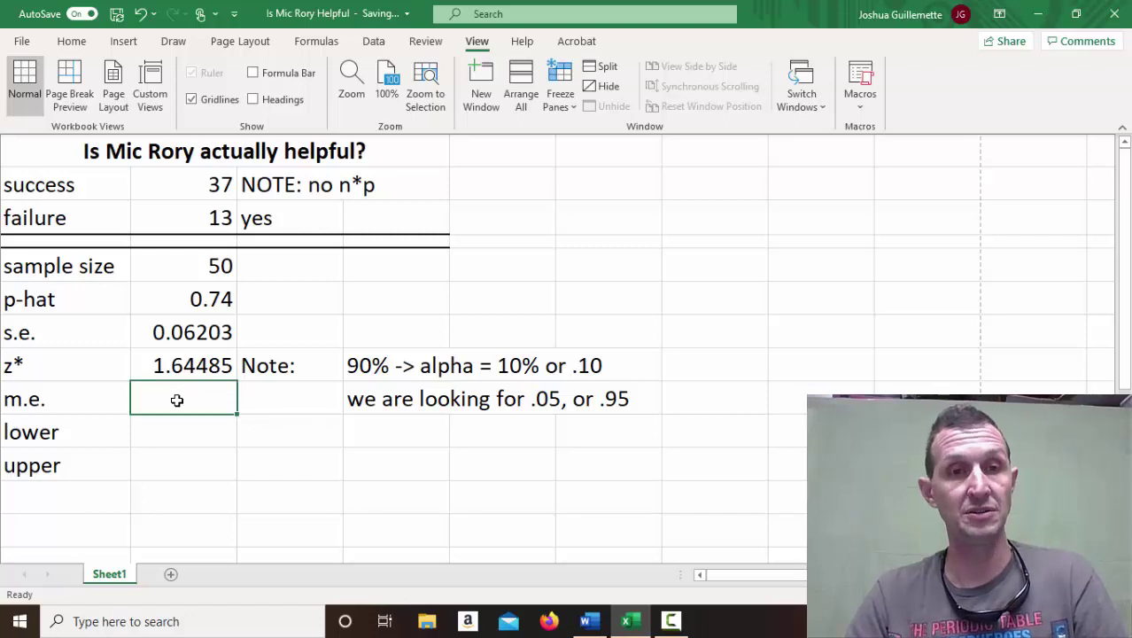
Compute the margin of error as z* times the standard error, giving 0.10203.
text(=)
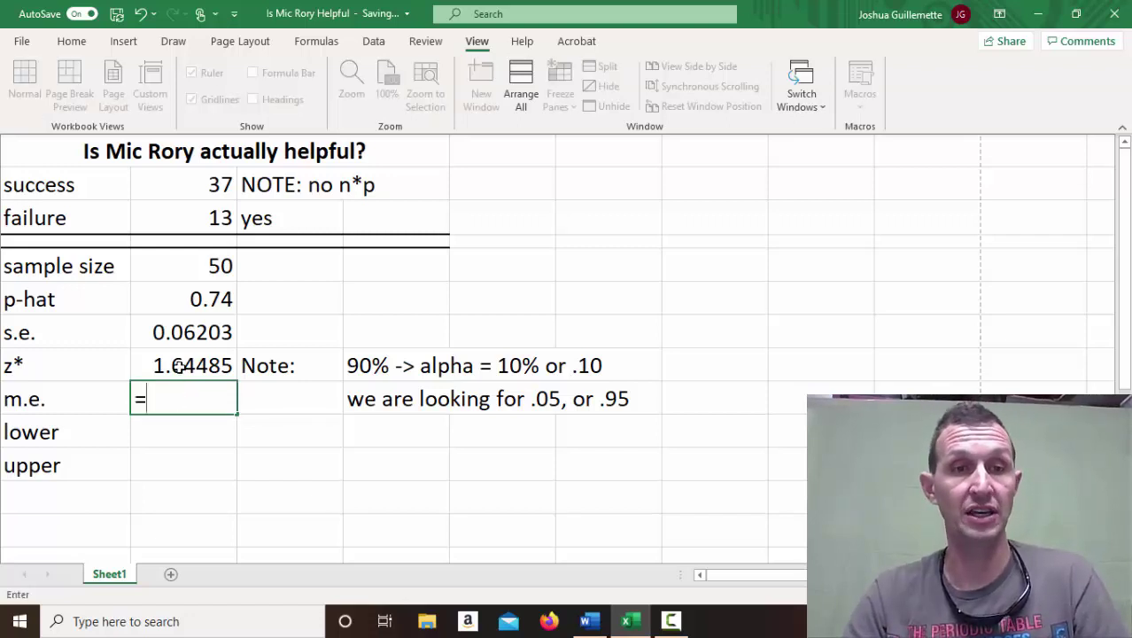
click(178, 366)
text(*)
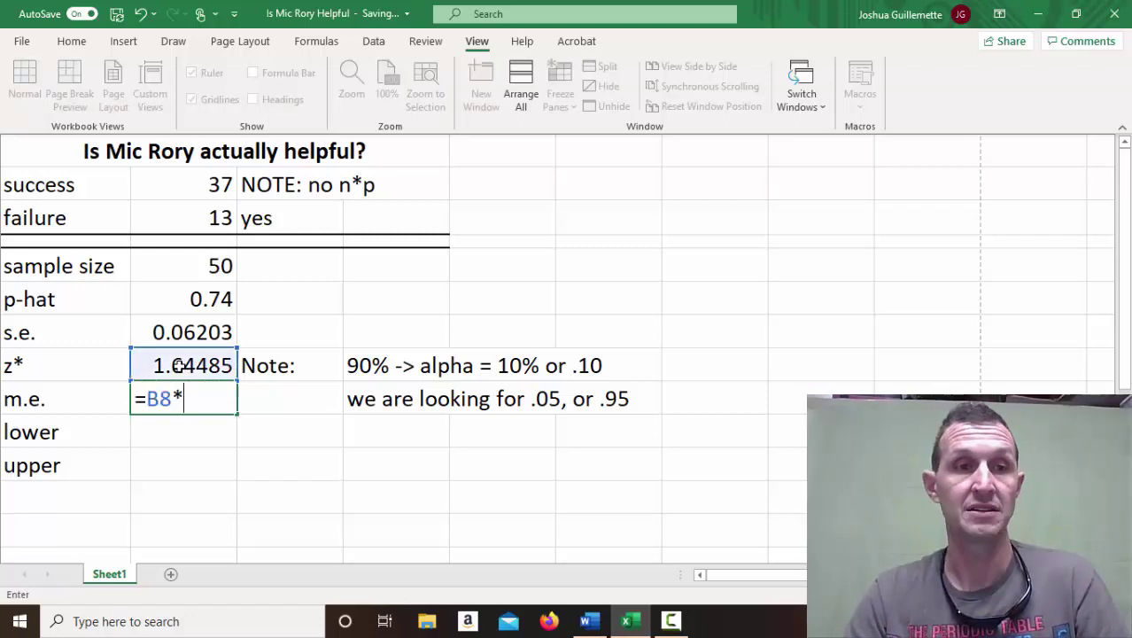
click(177, 333)
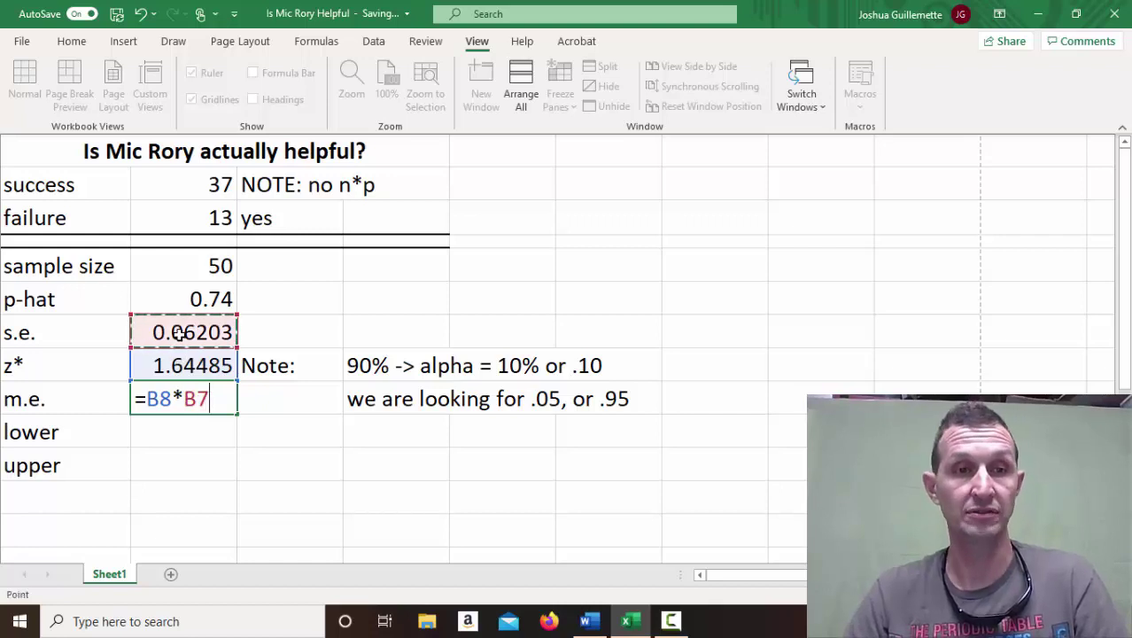
key(Return)
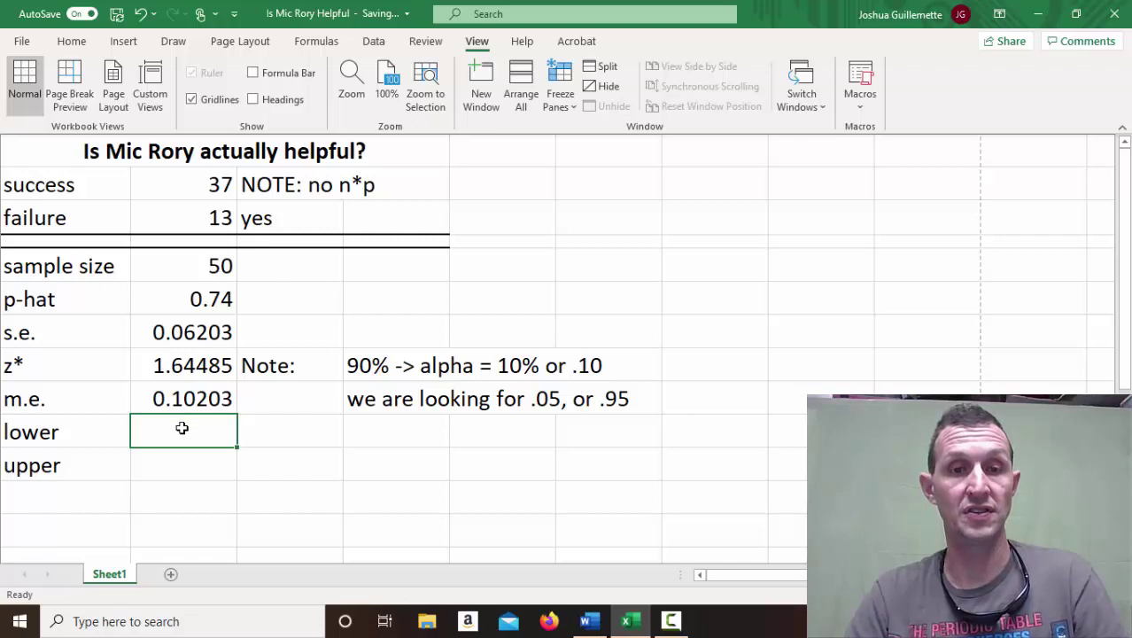
Enter the lower bound as p-hat minus m.e. and the upper bound as p-hat plus m.e.
text(=)
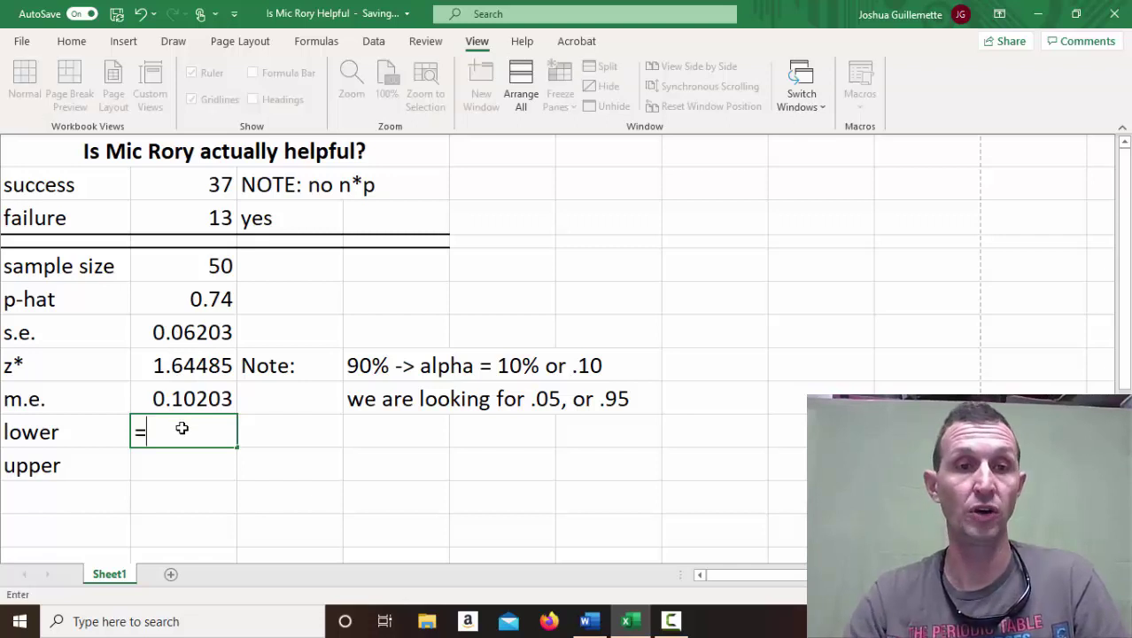
click(183, 295)
text(-)
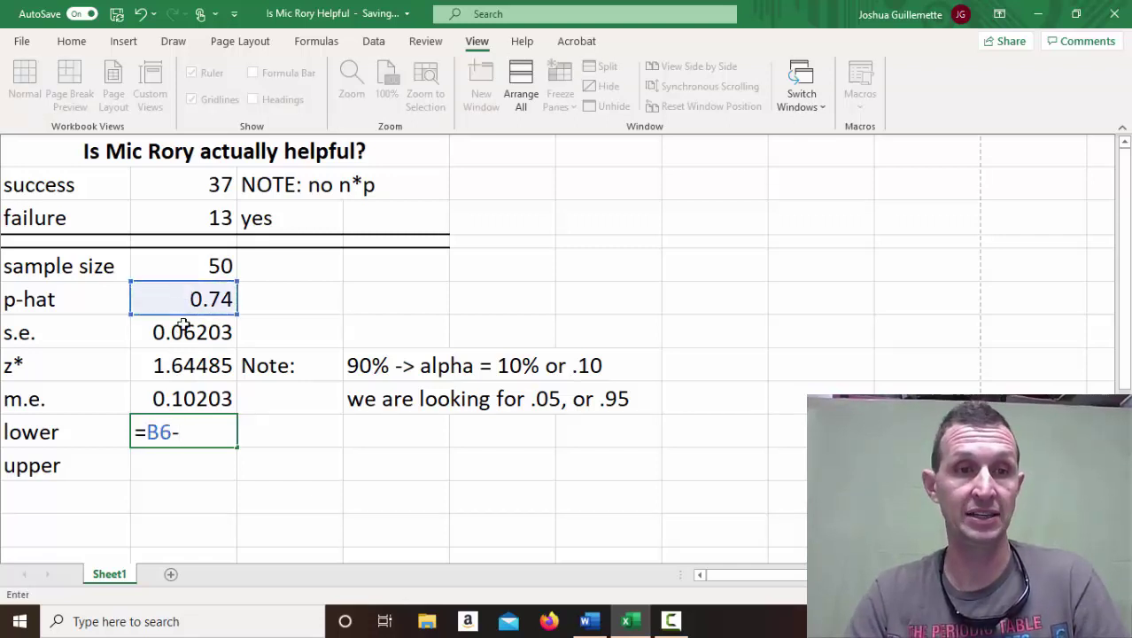
click(188, 396)
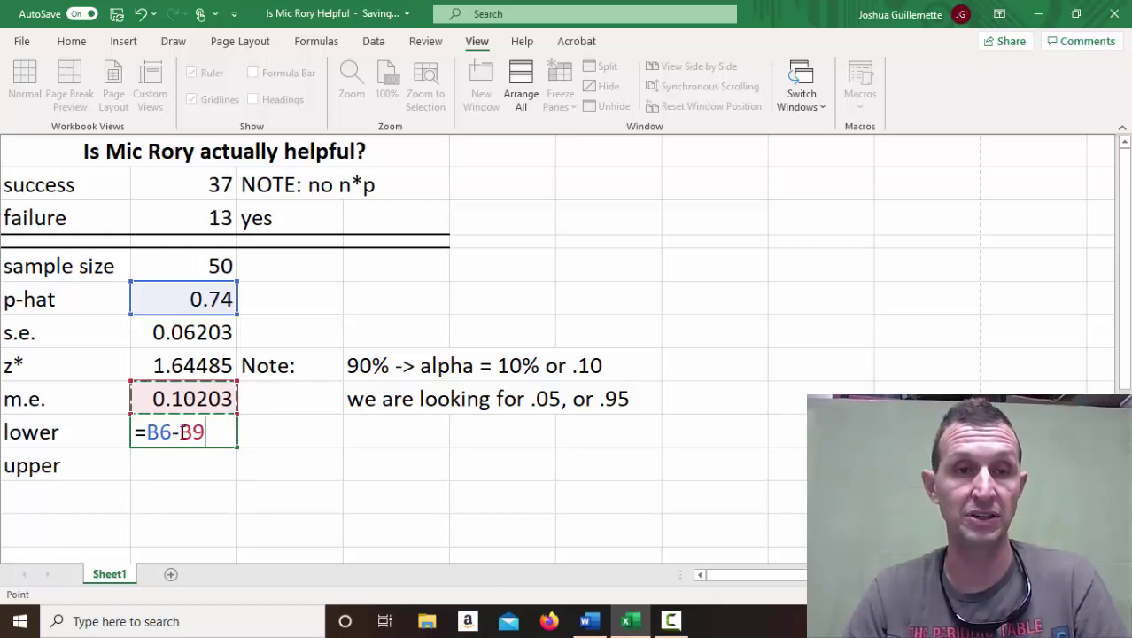
key(Return)
text(=)
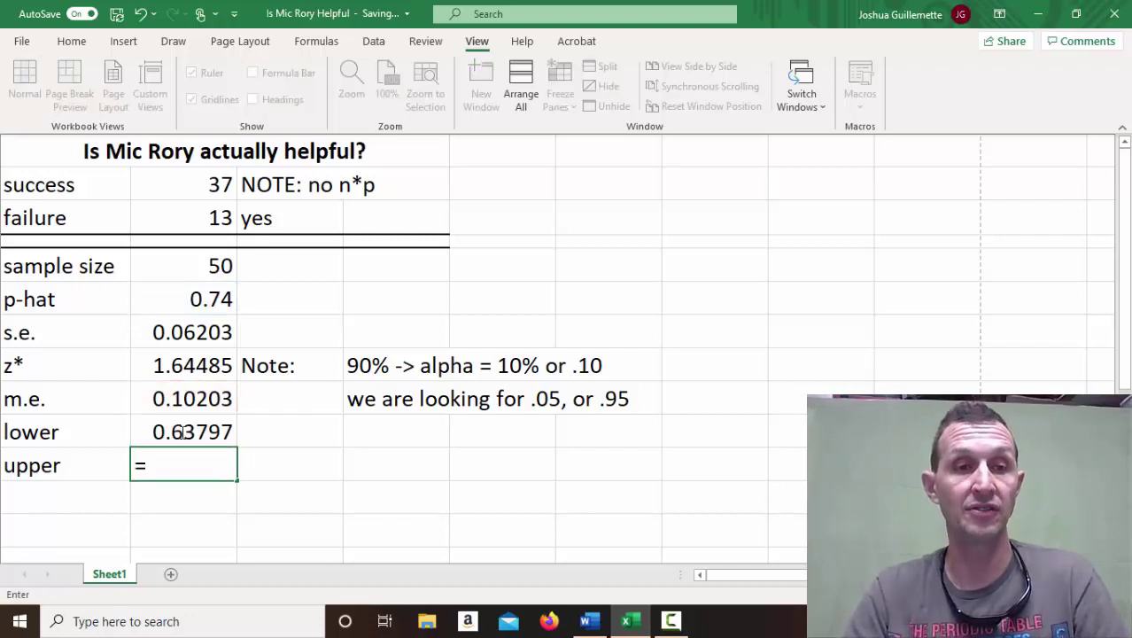
click(174, 309)
text(+)
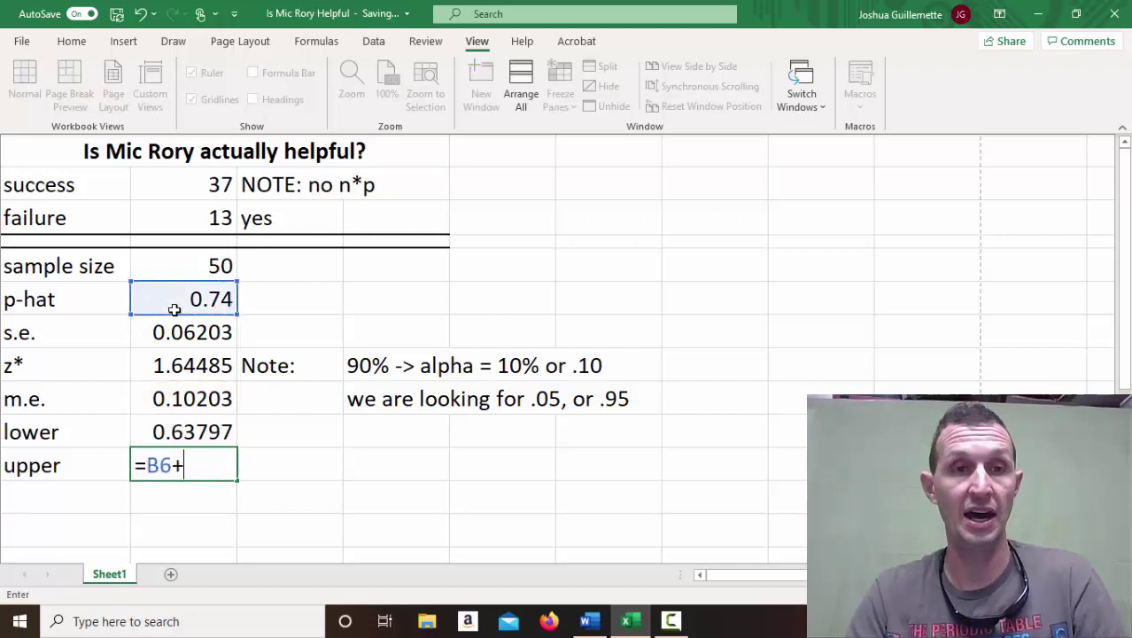
click(172, 389)
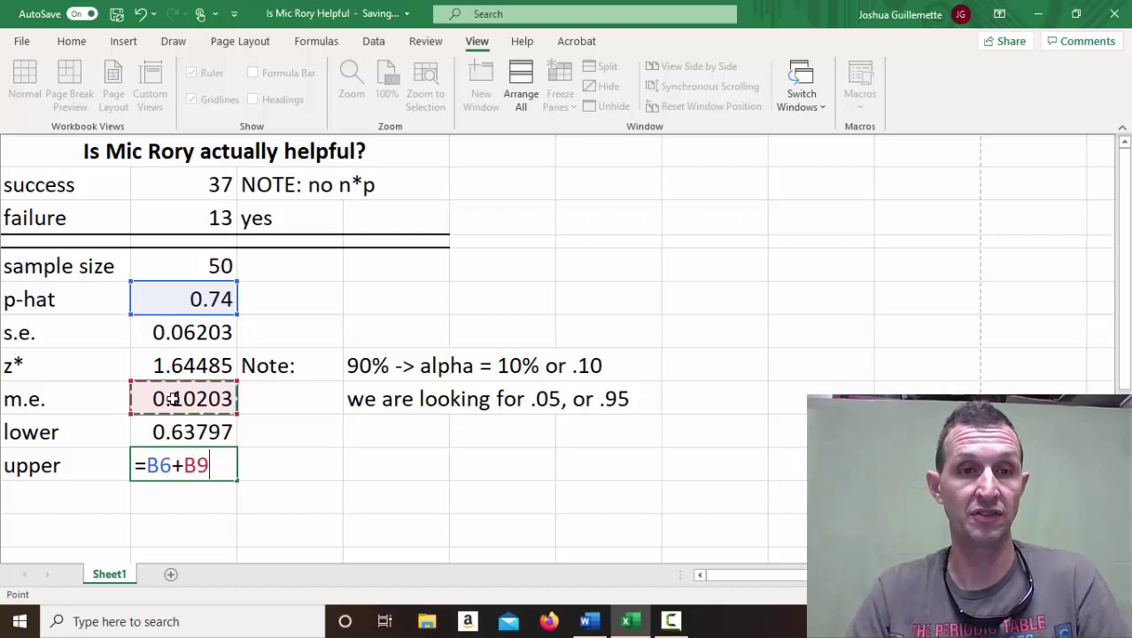
key(Return)
Point out the resulting bounds, 0.63797 and 0.84203.
click(197, 467)
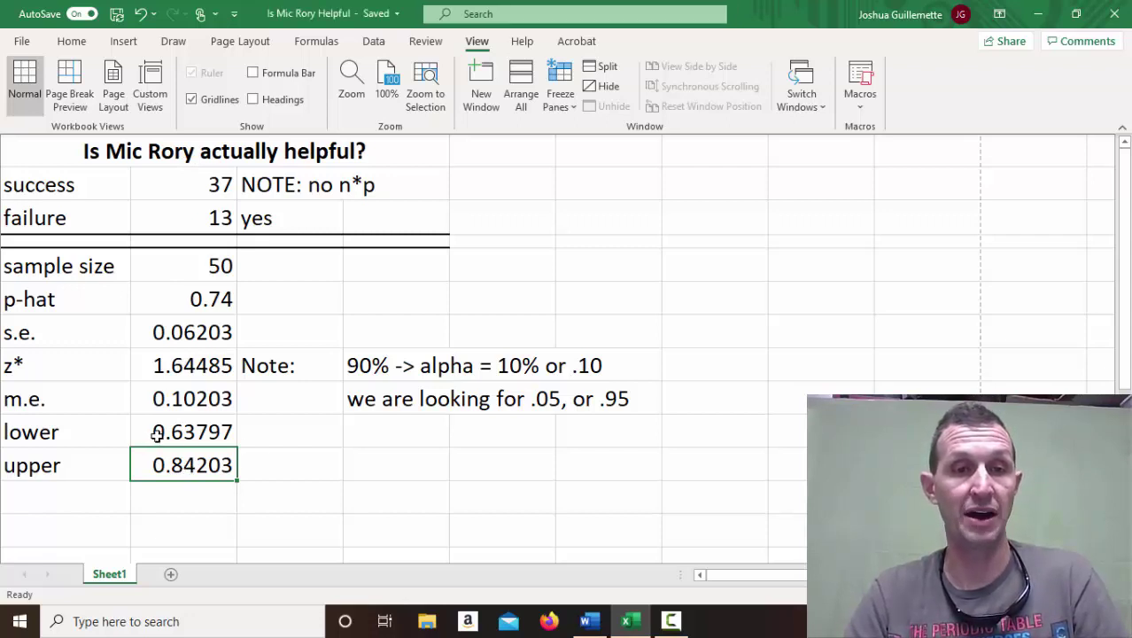
click(155, 434)
click(196, 464)
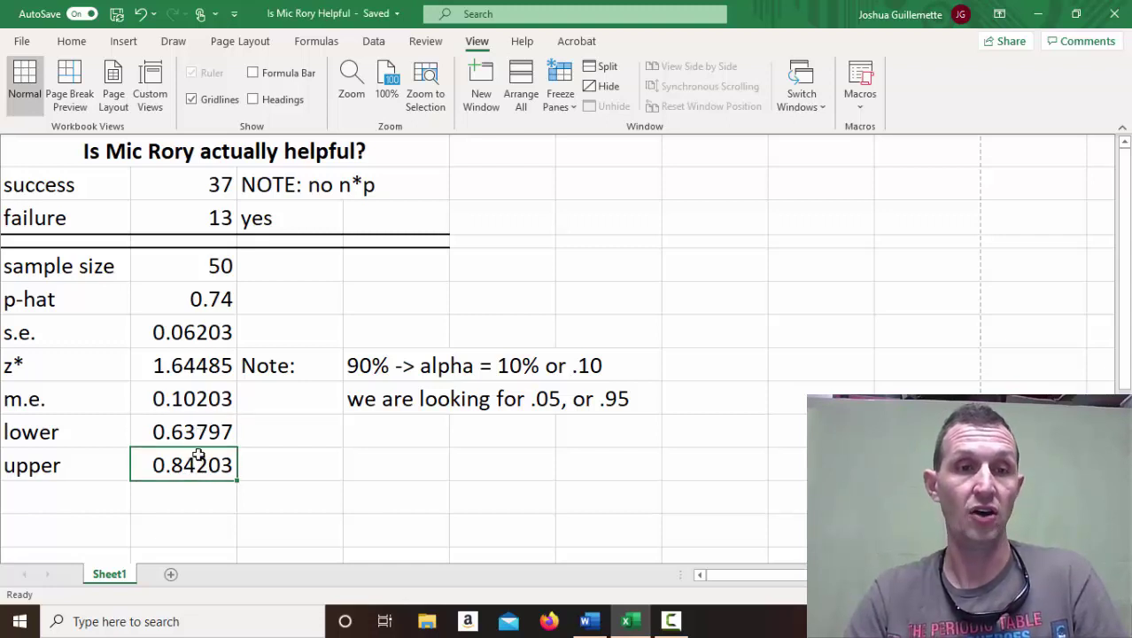
click(192, 431)
click(189, 467)
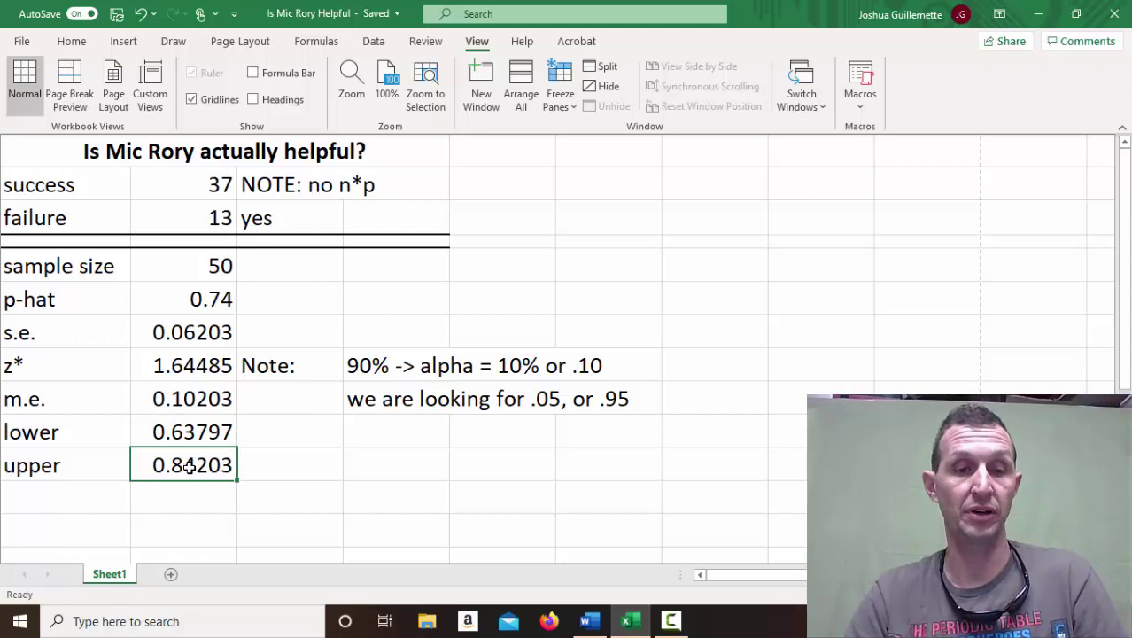
Bring the Word report forward and put it into Edit Document mode.
key(alt+Tab)
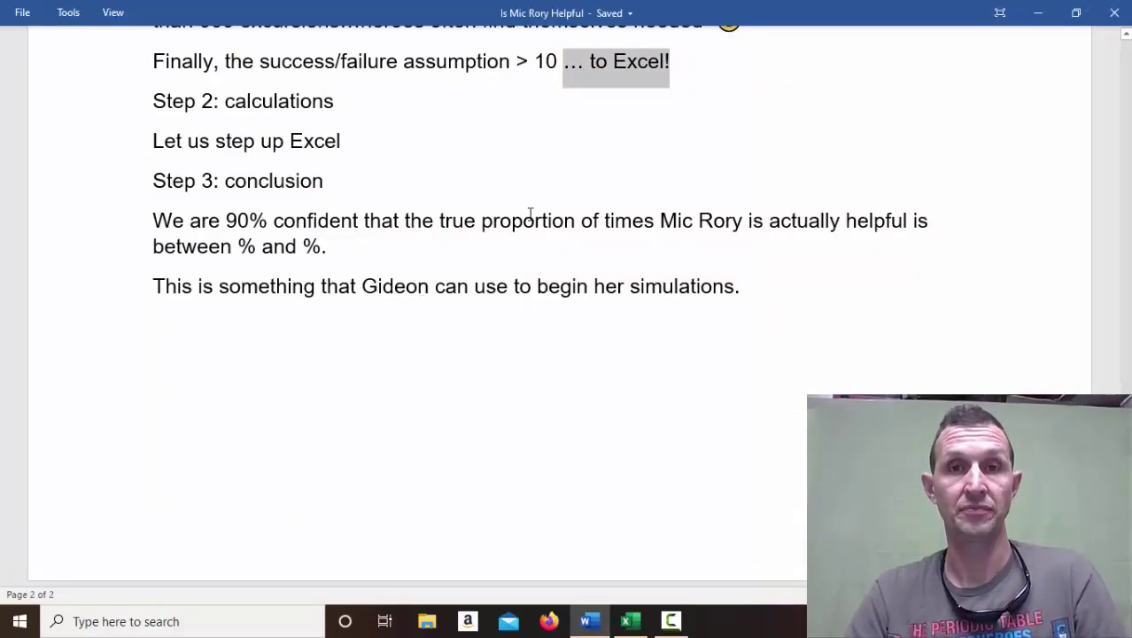
click(112, 13)
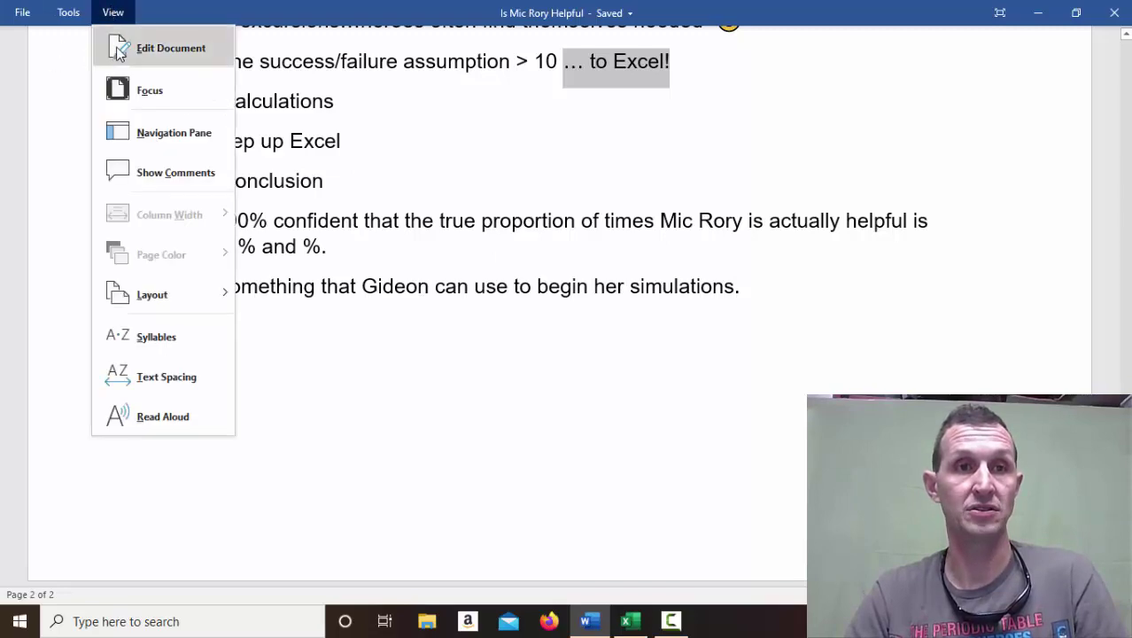
click(120, 50)
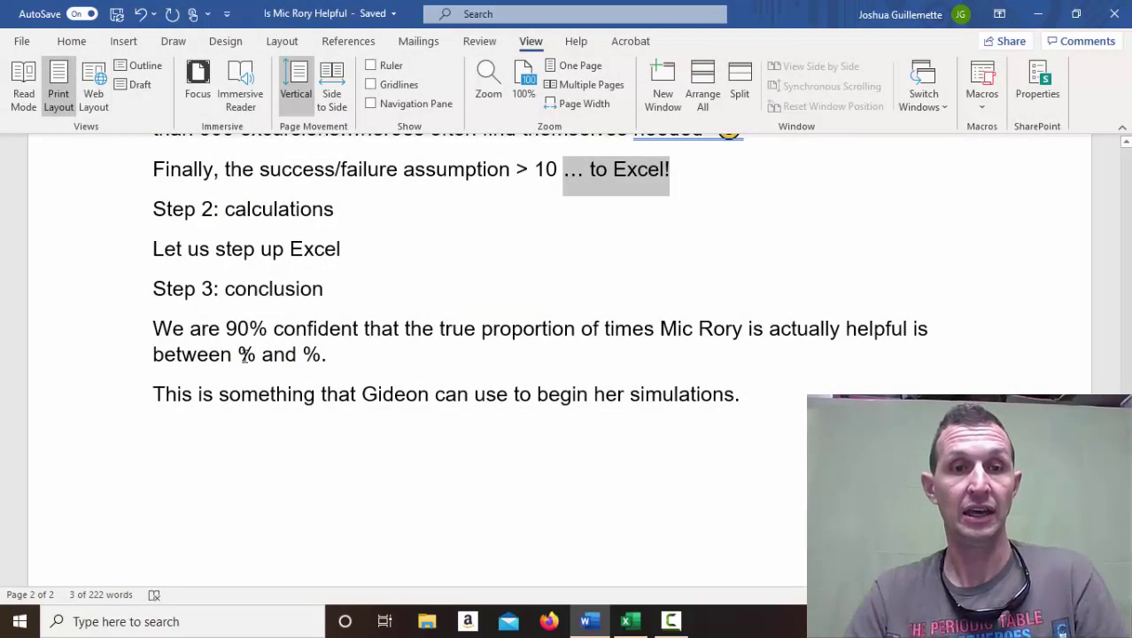
Fill in 64% and 84% in the conclusion, then highlight the conclusion and simulations sentences.
click(243, 354)
text(64)
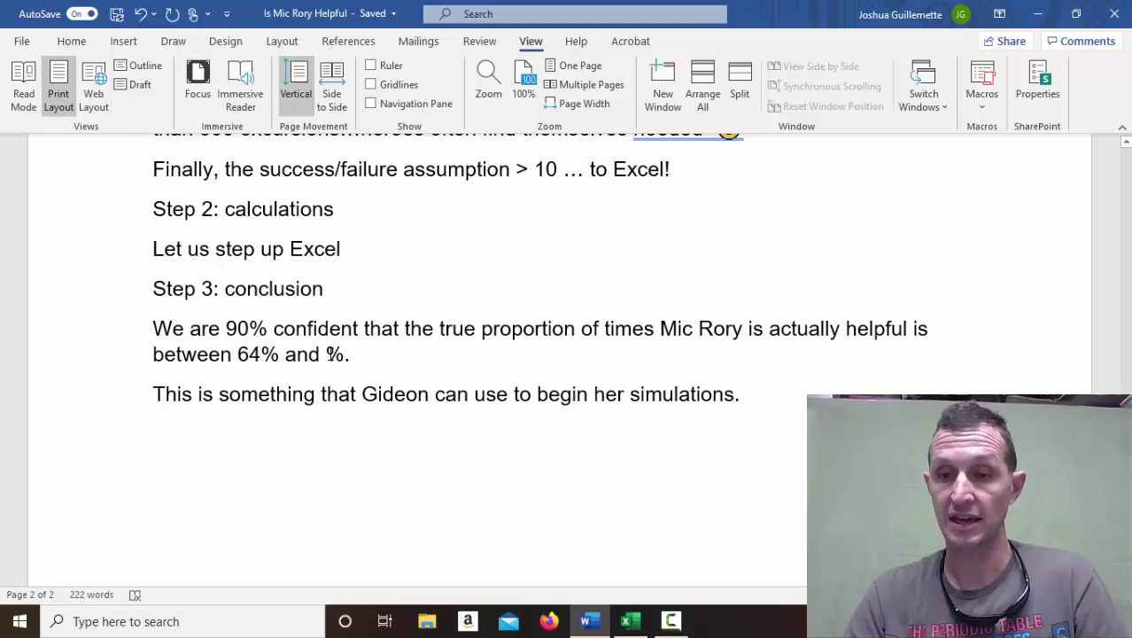
click(328, 354)
text(84)
click(398, 358)
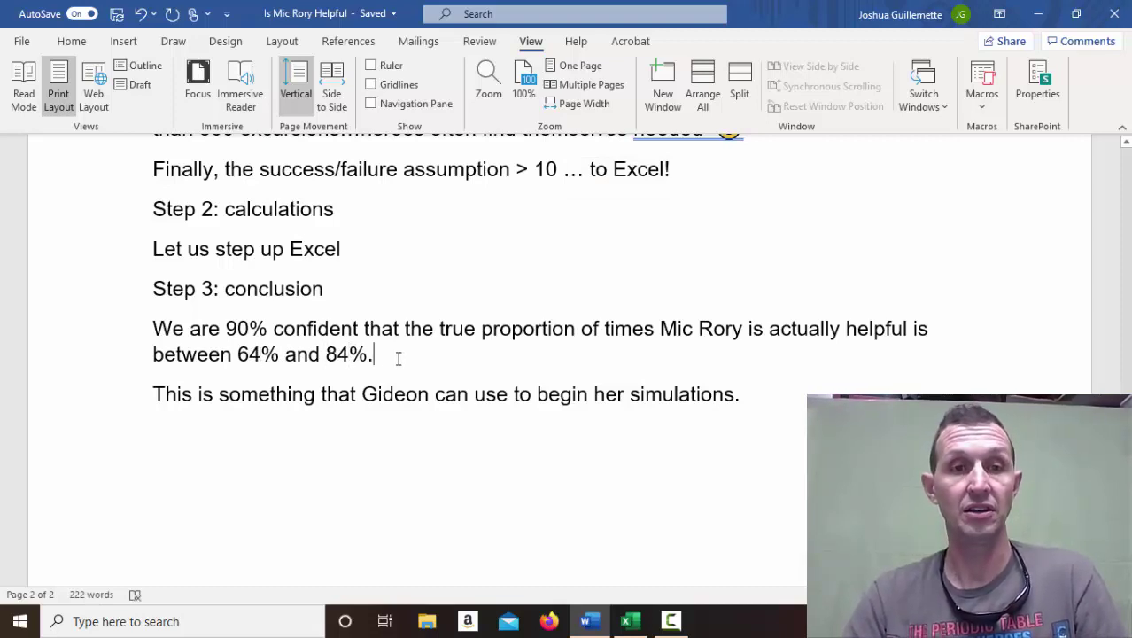
drag(155, 330, 379, 354)
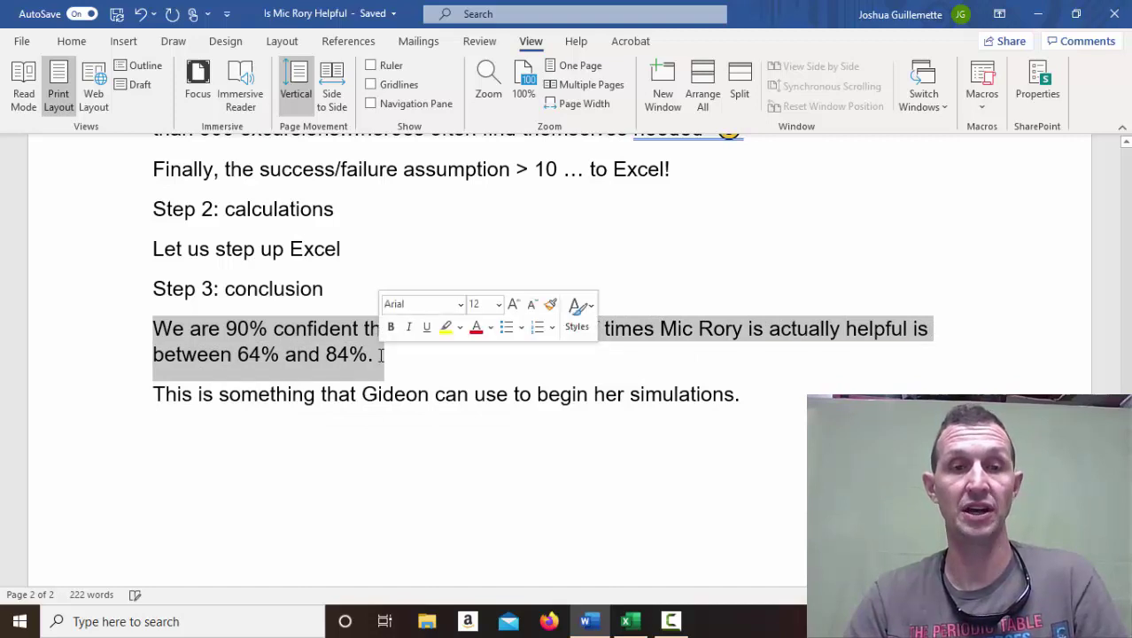
drag(230, 387, 748, 391)
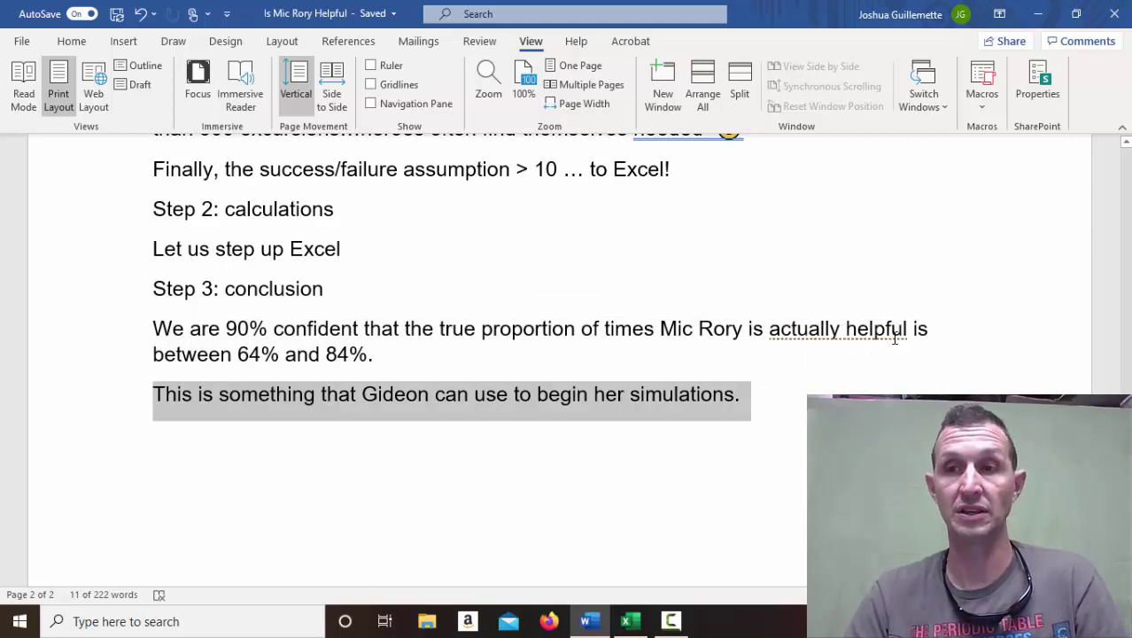
Add a new line reading 'that makes me happy :)' below the simulations sentence.
scroll(596, 326, down, 3)
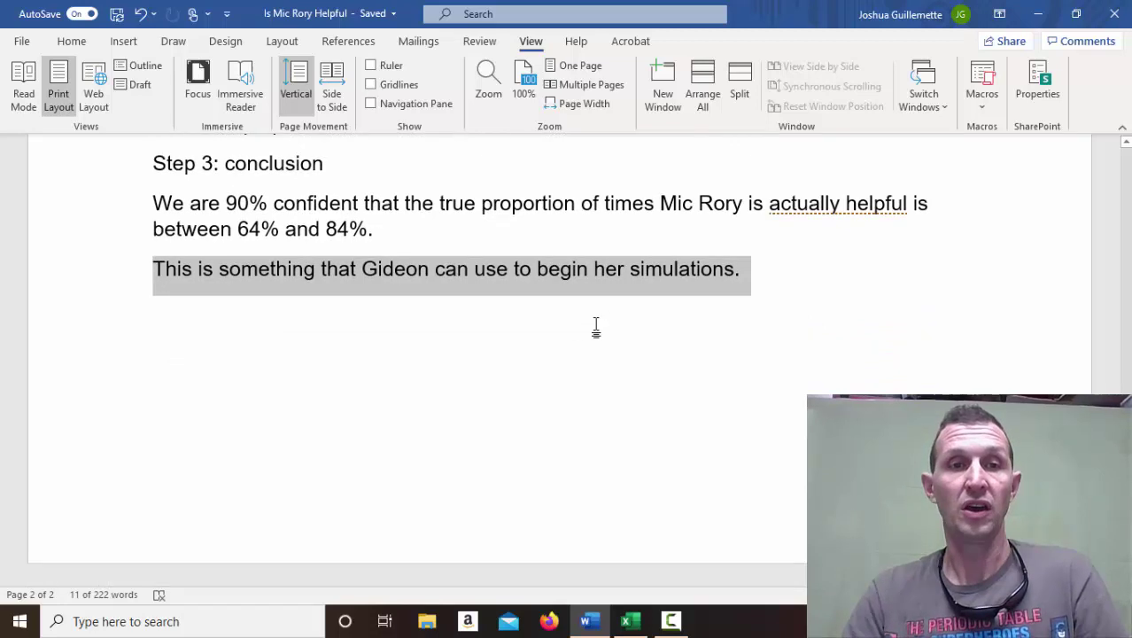
drag(223, 201, 371, 229)
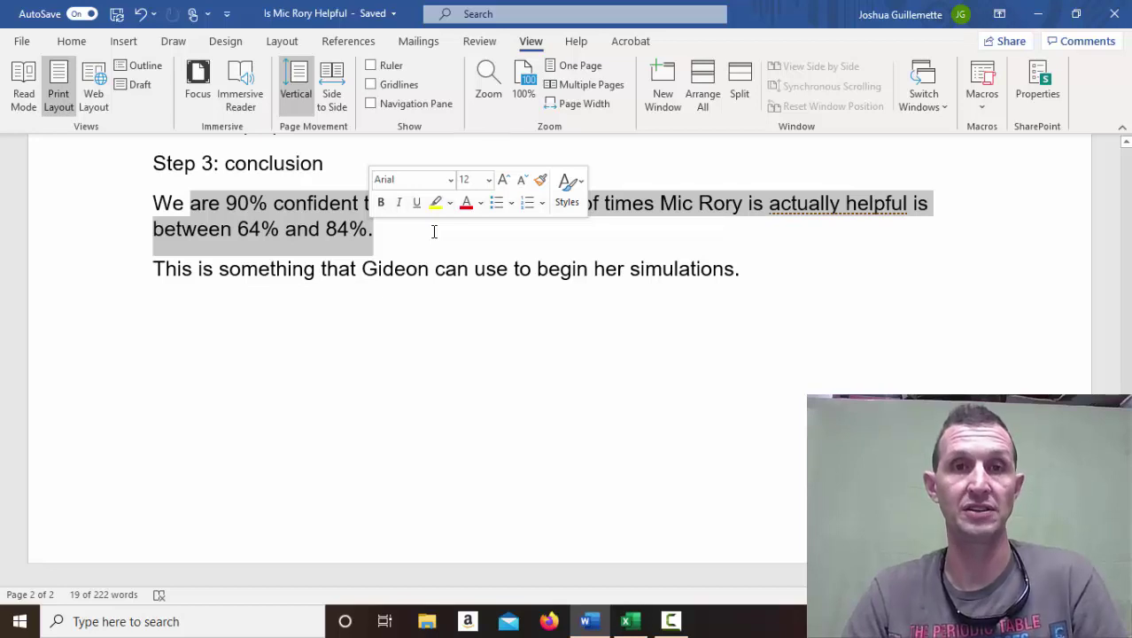
click(311, 307)
key(End)
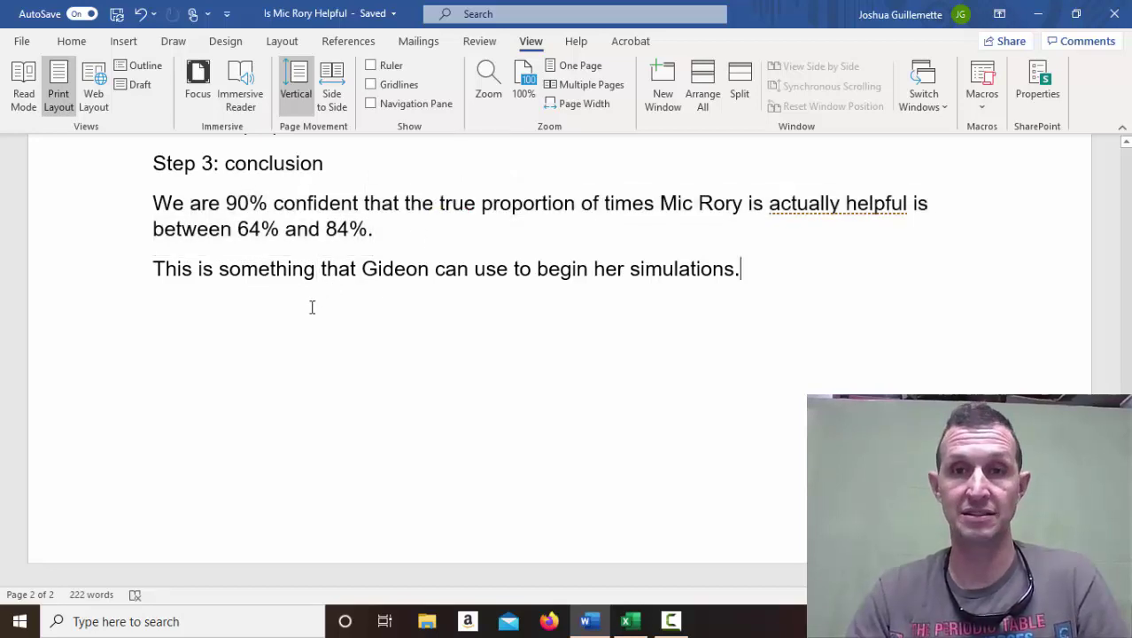
key(Return)
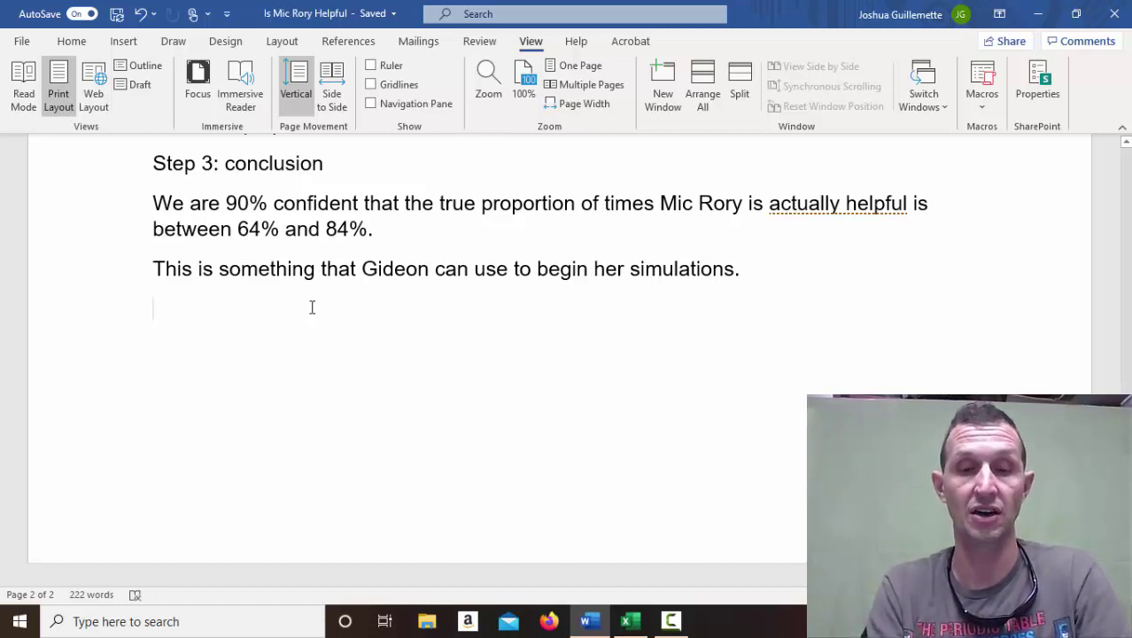
text(that mak)
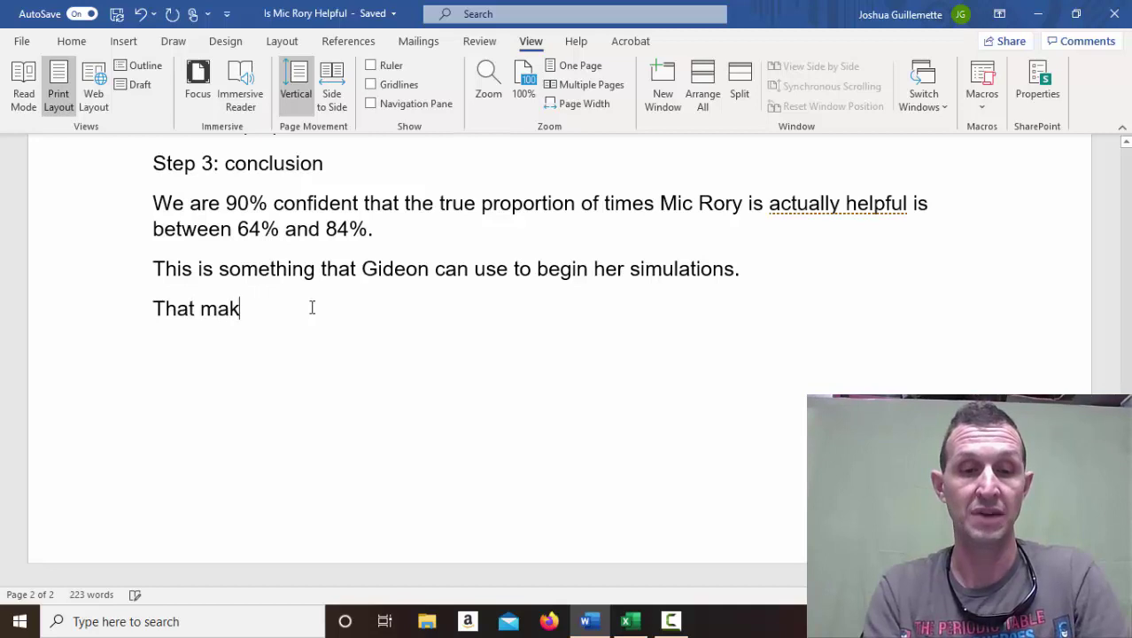
text(es me happy)
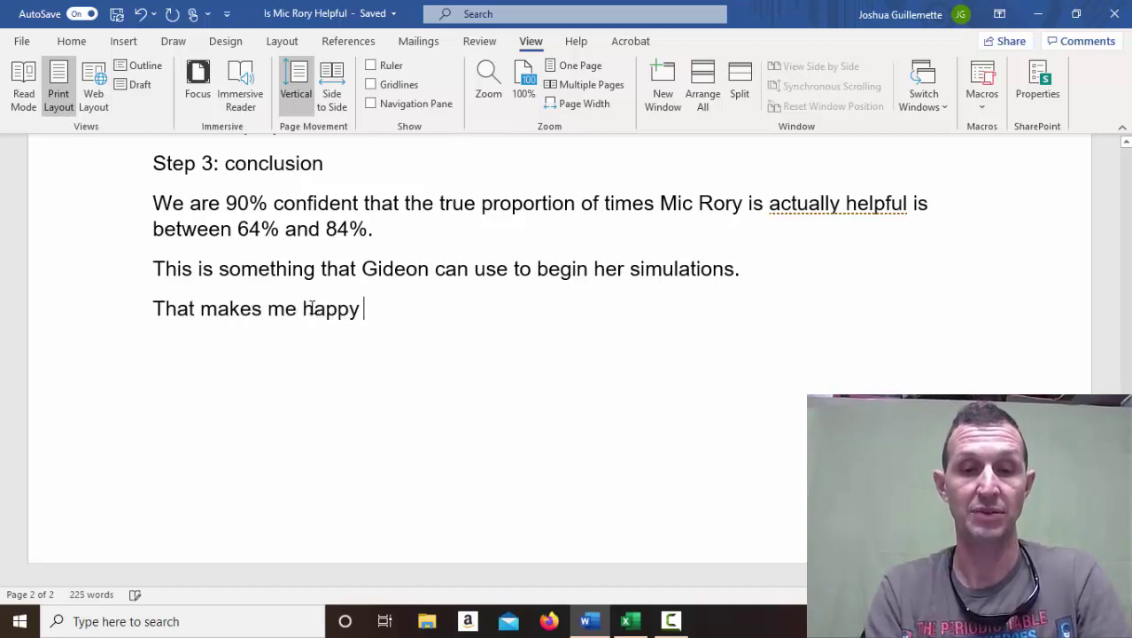